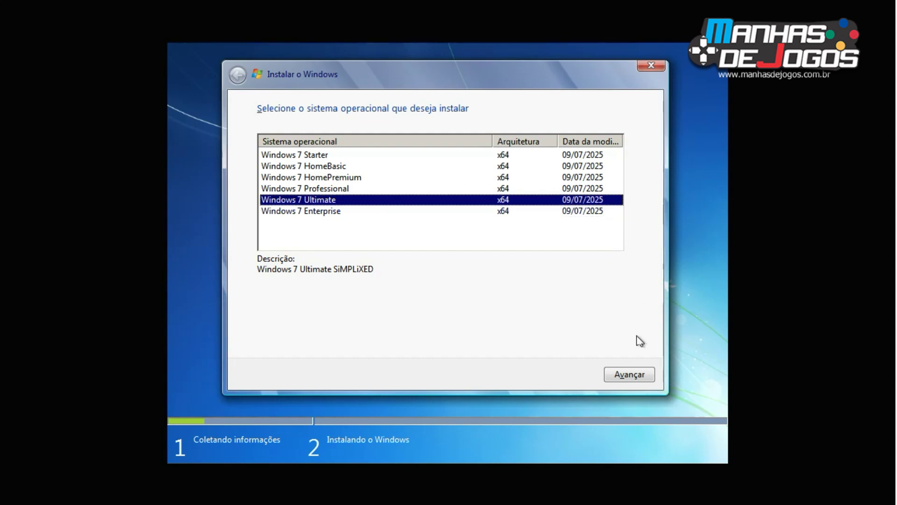
Proceed with the Windows 7 Ultimate x64 edition and accept the licence terms.
click(640, 375)
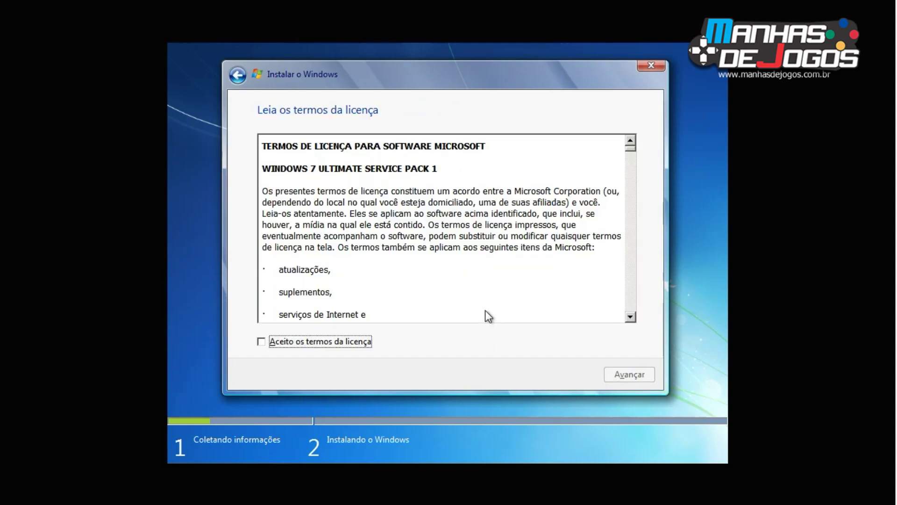
click(261, 342)
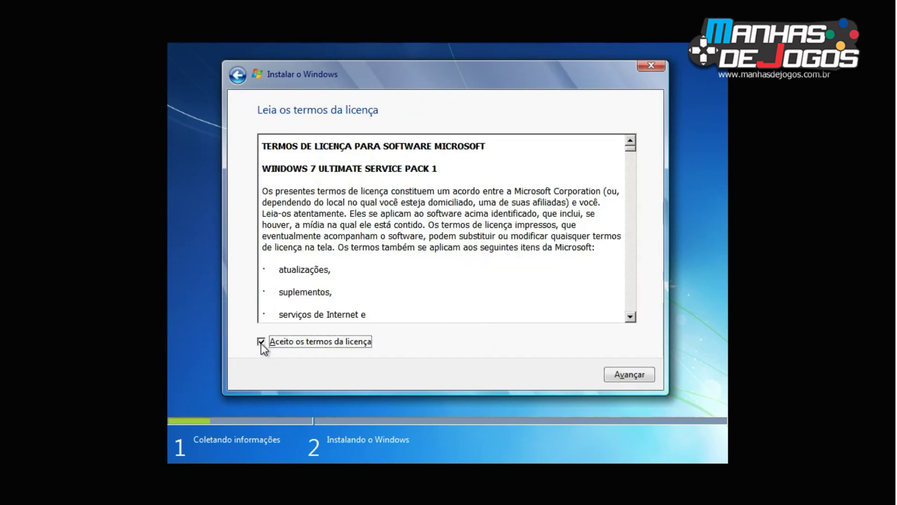
drag(629, 147, 633, 319)
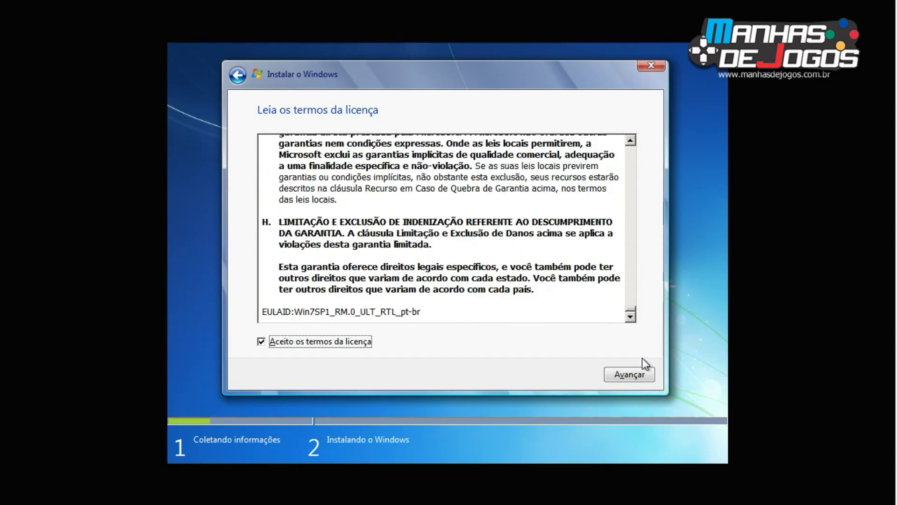
click(642, 376)
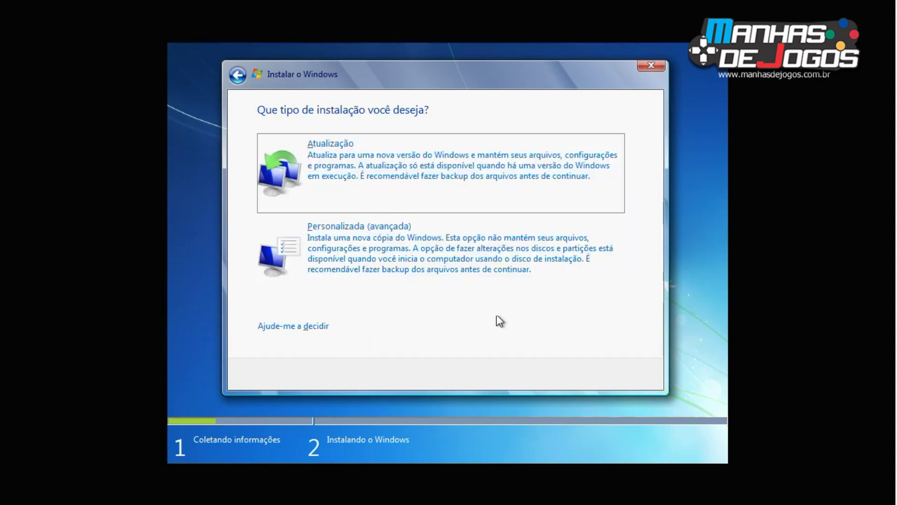
Choose the custom (advanced) installation and create a new 61440 MB partition from Disk 0's unallocated space, allowing the additional system partition.
click(423, 275)
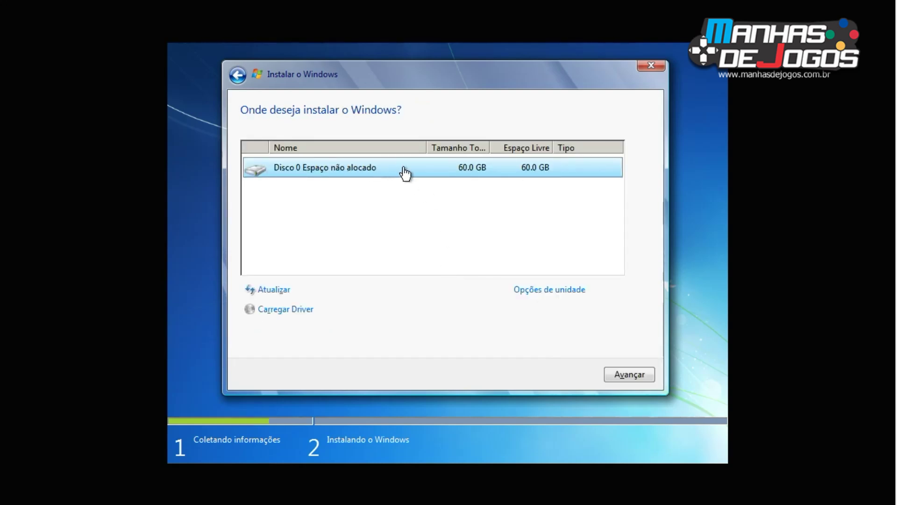
click(541, 288)
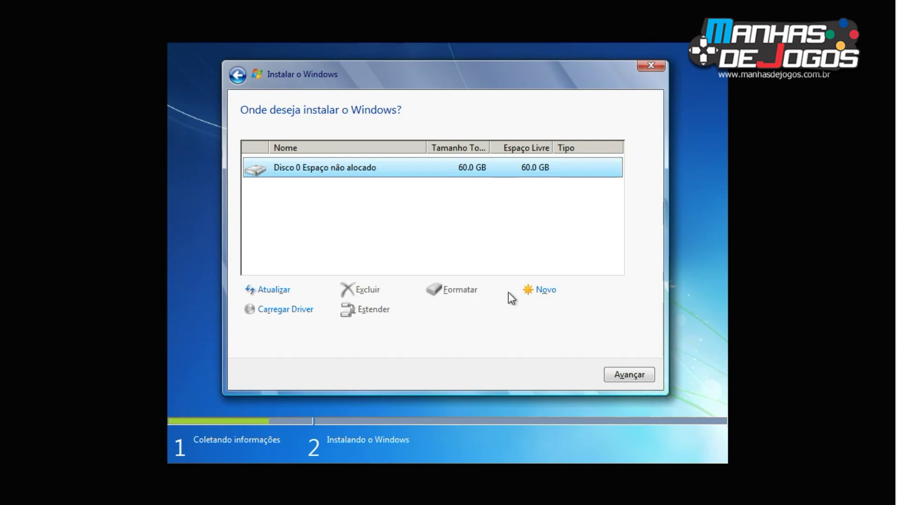
click(547, 295)
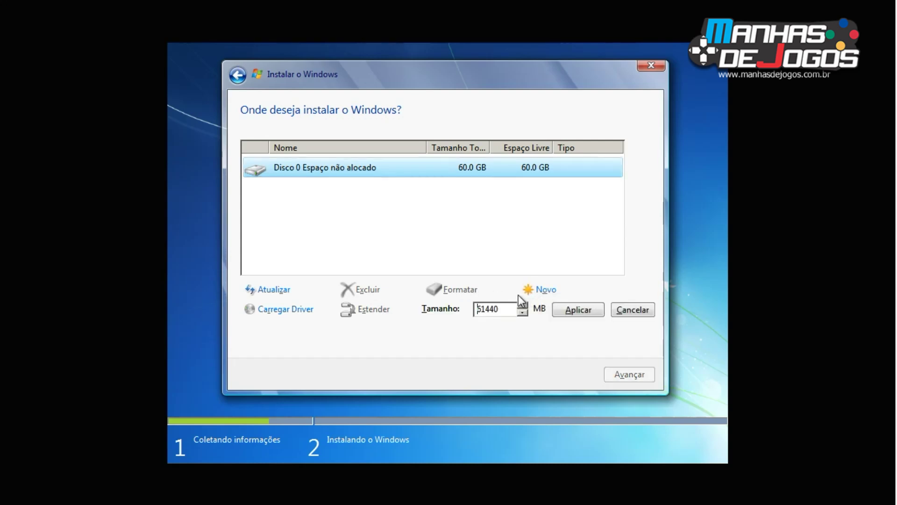
click(564, 310)
click(530, 310)
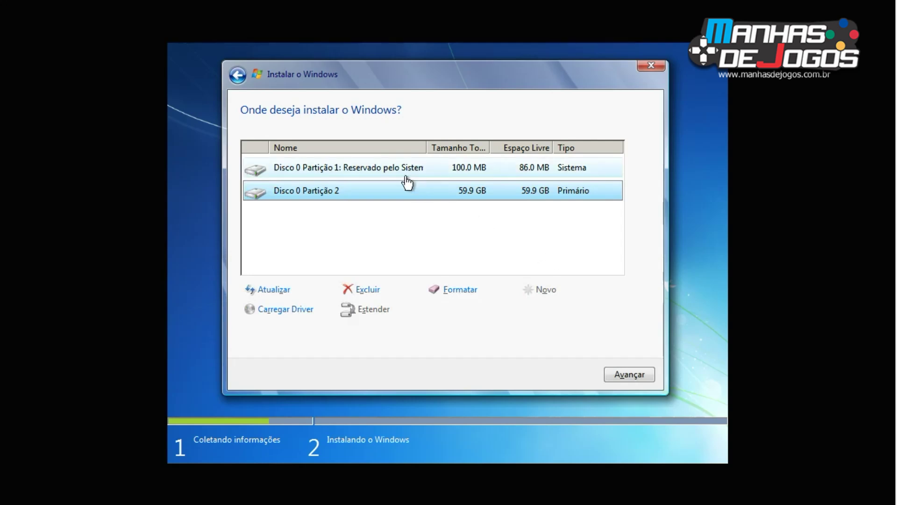
Select Disk 0 Partition 2, the primary partition, as the target and start installing Windows on it.
click(372, 168)
click(328, 189)
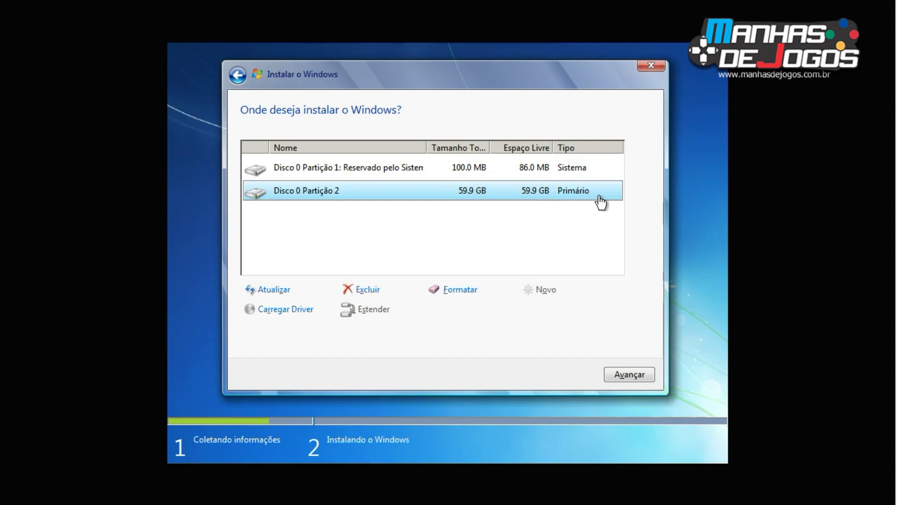
click(629, 374)
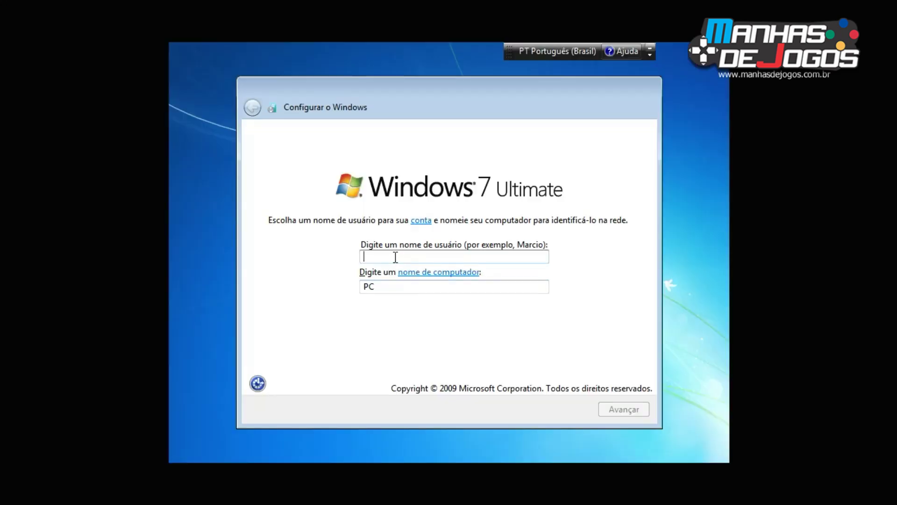
Set the user name to manhasdejogos and the computer name to manhasdejogospc, leaving the account password blank.
text(manhasdejogos)
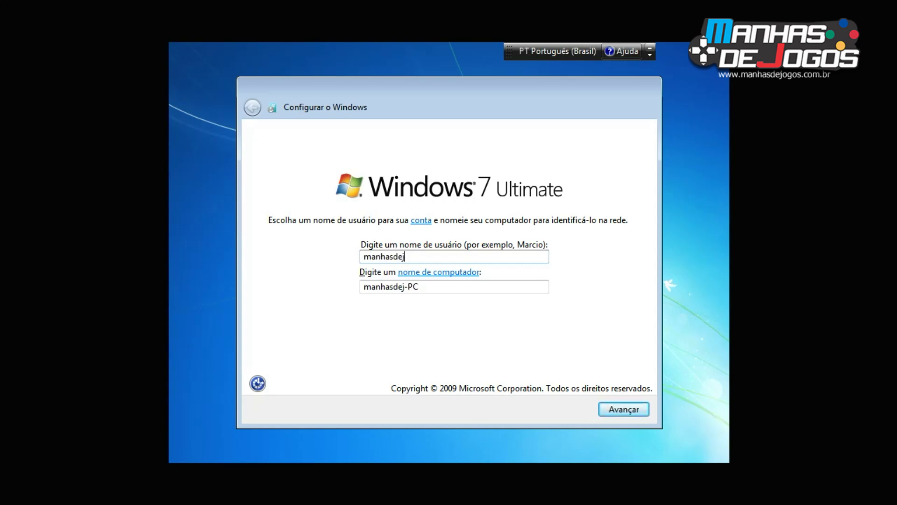
click(411, 286)
double_click(446, 286)
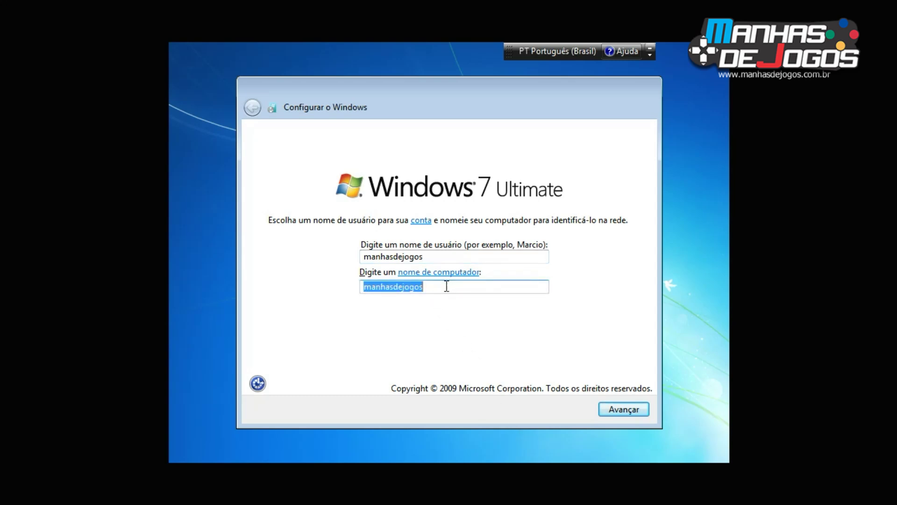
click(445, 287)
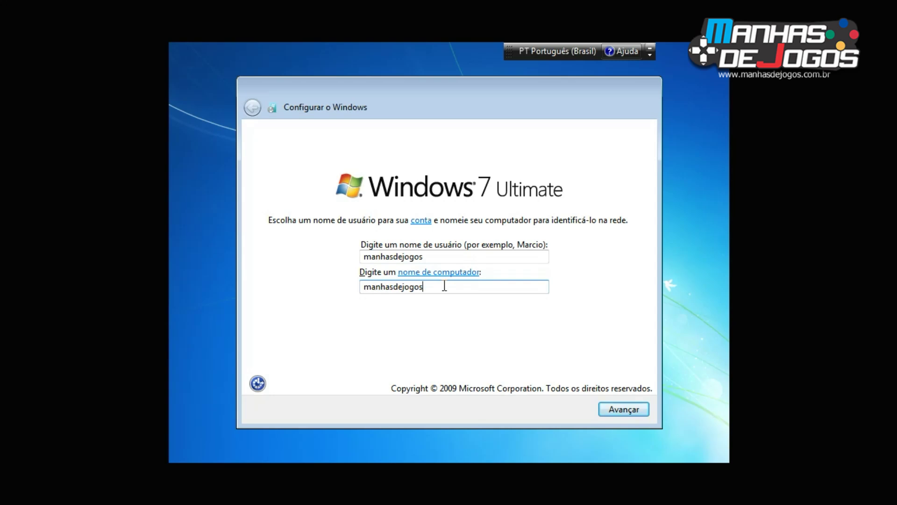
text(pc)
click(632, 411)
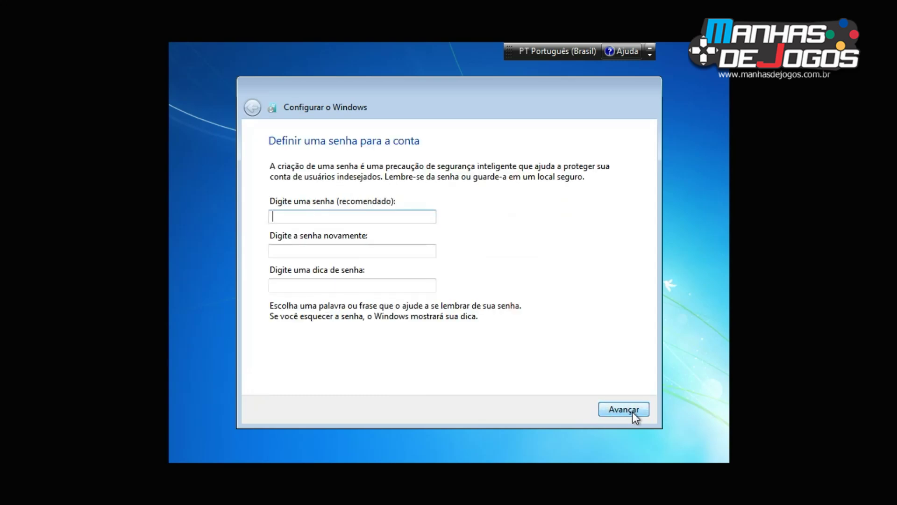
click(641, 411)
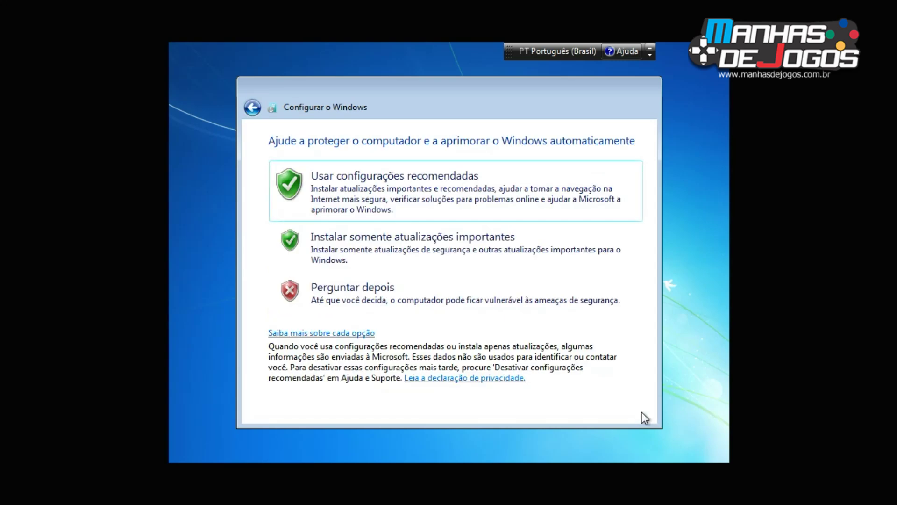
Finish the initial setup with the recommended protection settings, the preset Brasília date and time, and the home network location.
click(418, 202)
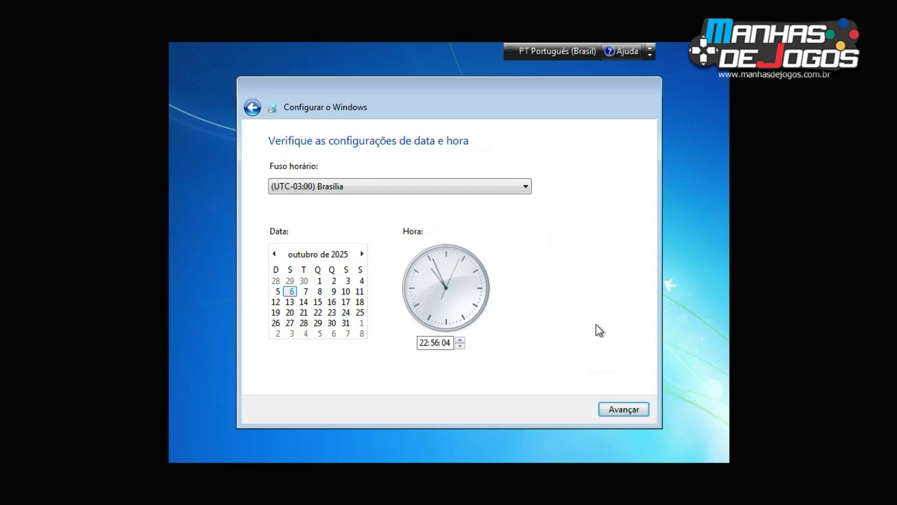
click(626, 409)
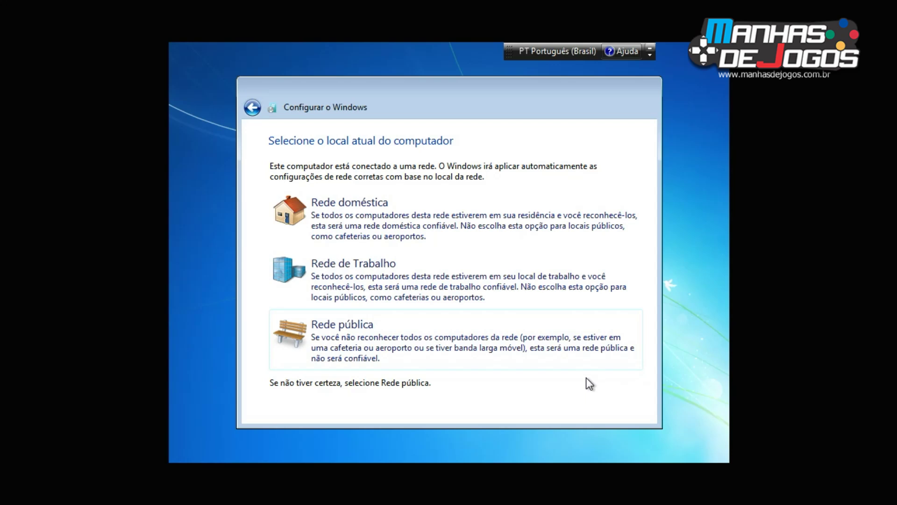
click(422, 223)
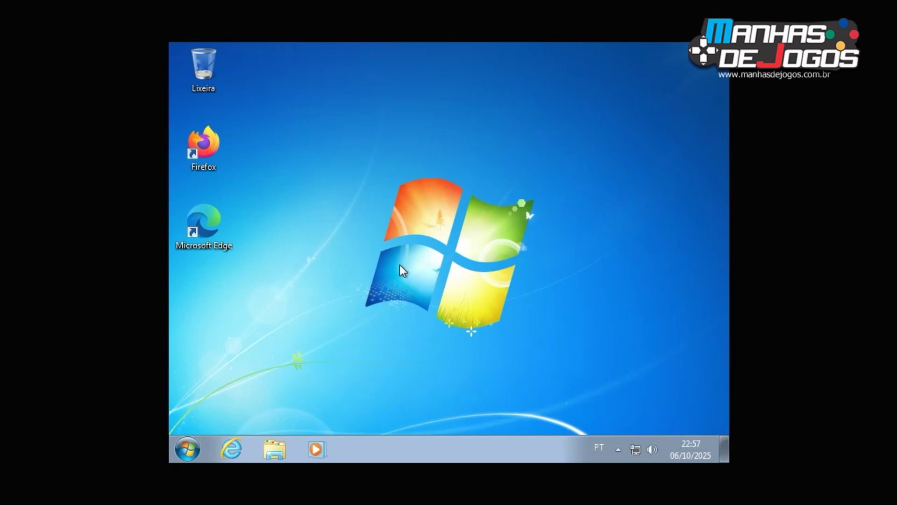
Set the screen resolution to 1280 × 720 and keep the changed display settings.
right_click(312, 223)
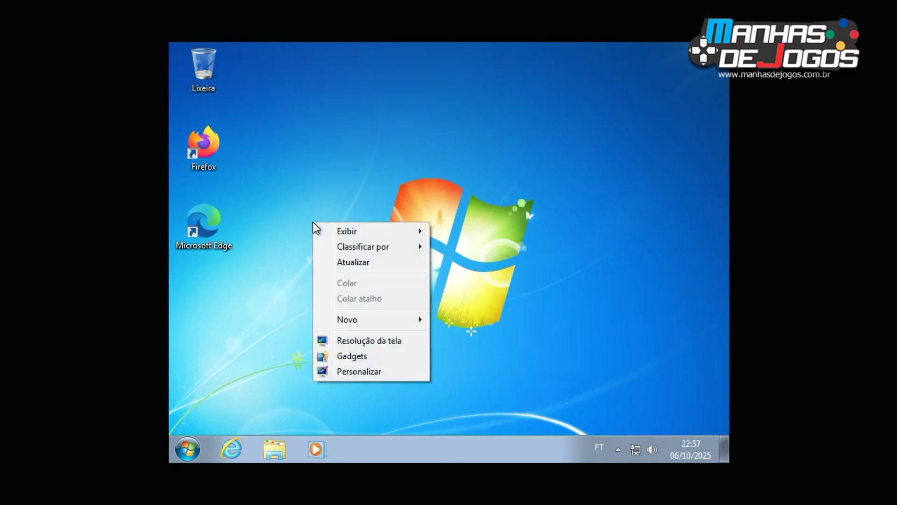
mouse_move(383, 230)
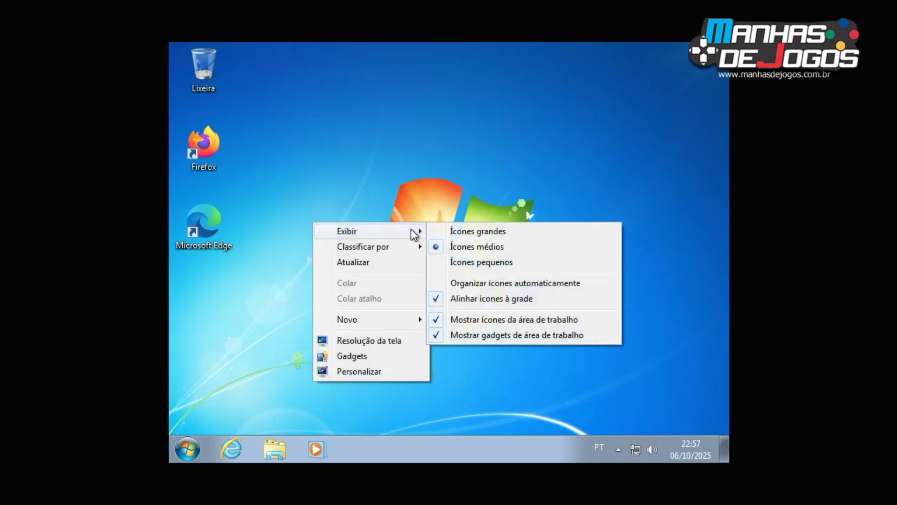
click(375, 340)
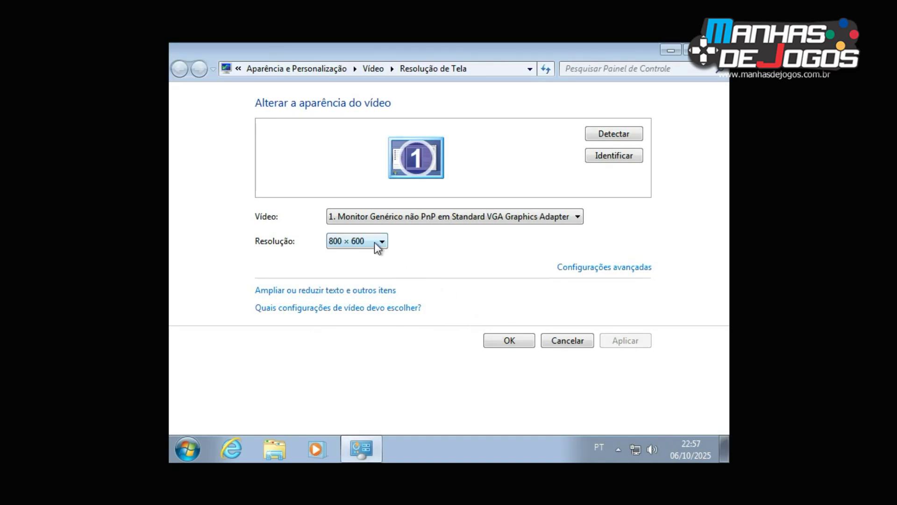
click(376, 243)
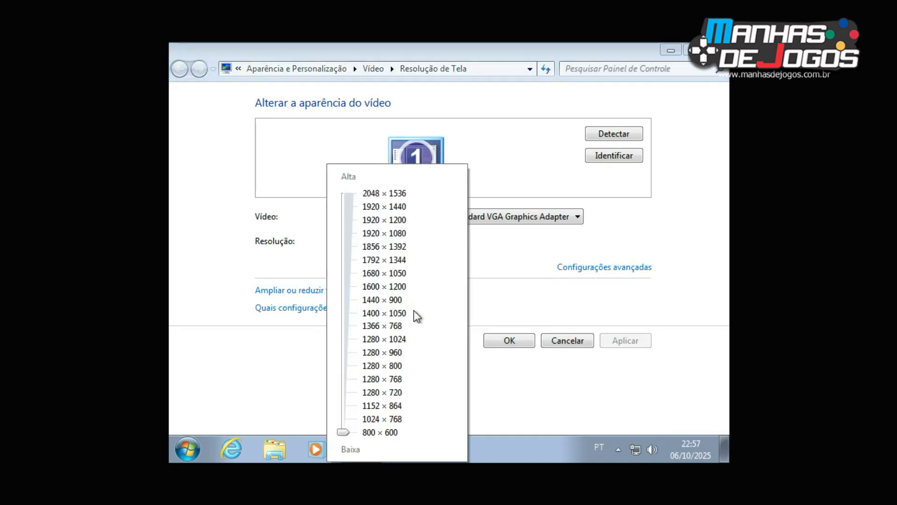
click(344, 393)
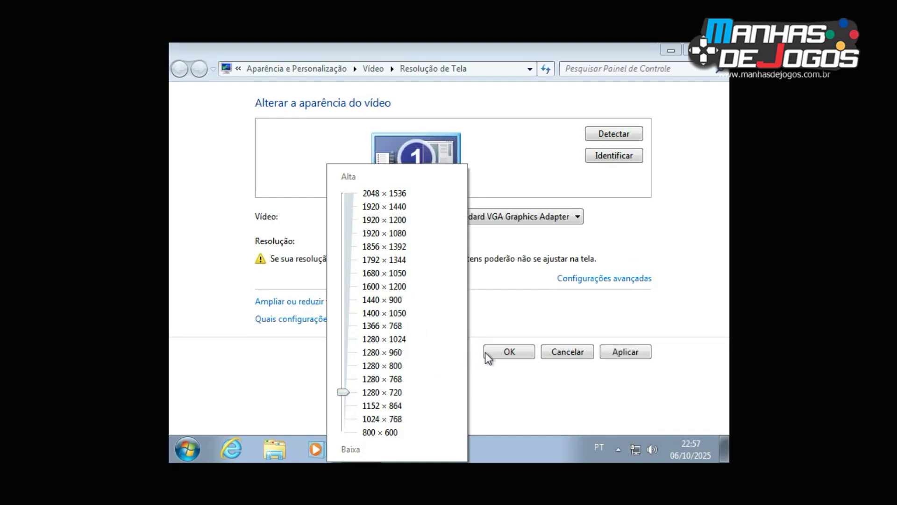
click(499, 357)
click(502, 357)
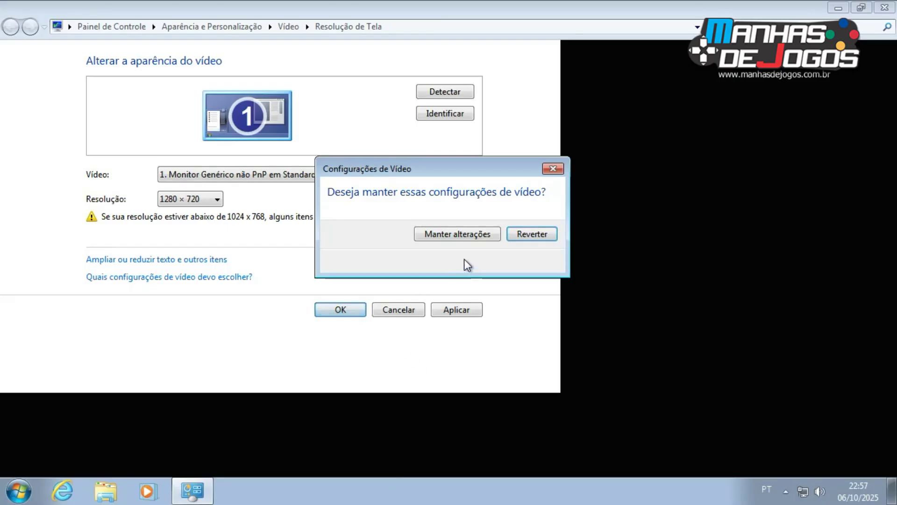
click(451, 235)
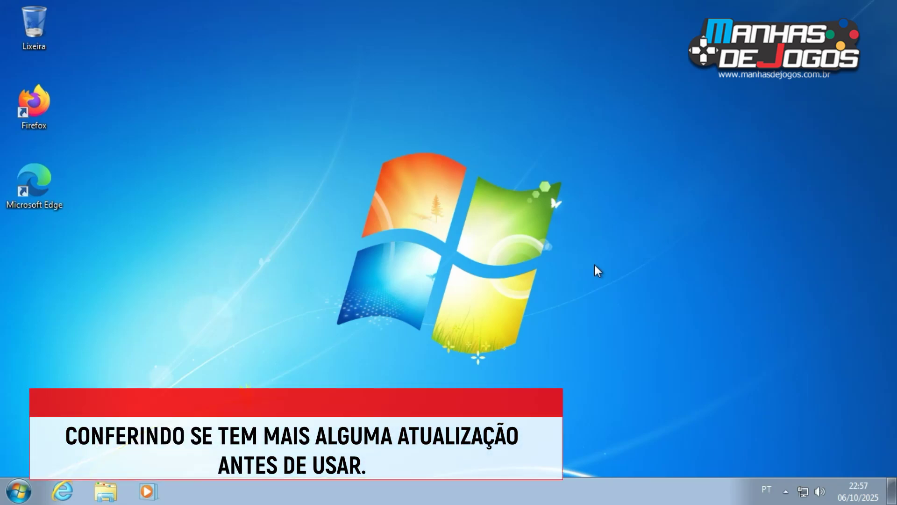
Move the pinned Windows Explorer icon on the taskbar after the Windows Media Player icon.
drag(106, 491, 149, 491)
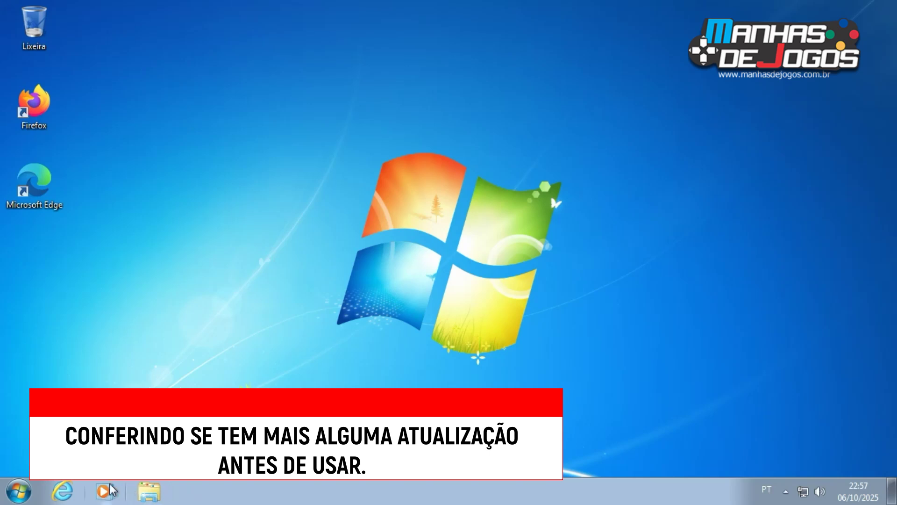
Open Windows Update from the Control Panel's System and Security category and start checking for updates.
click(21, 494)
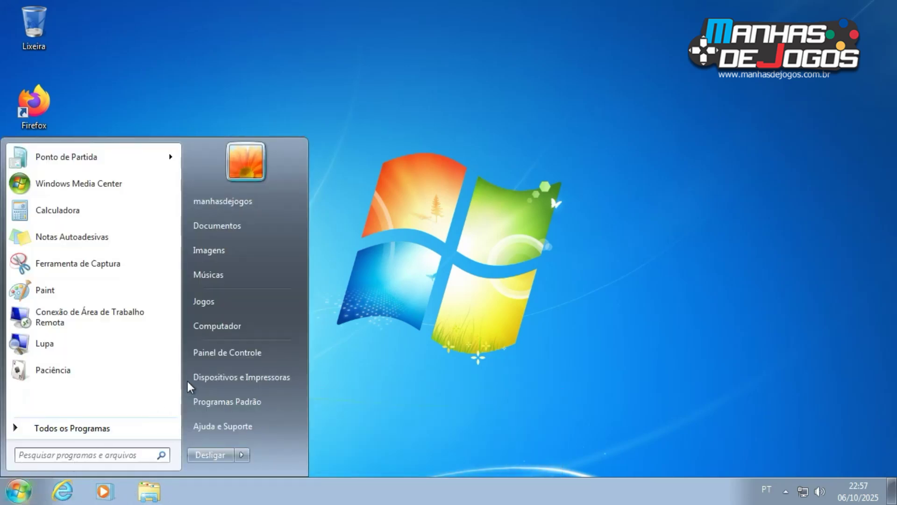
click(234, 357)
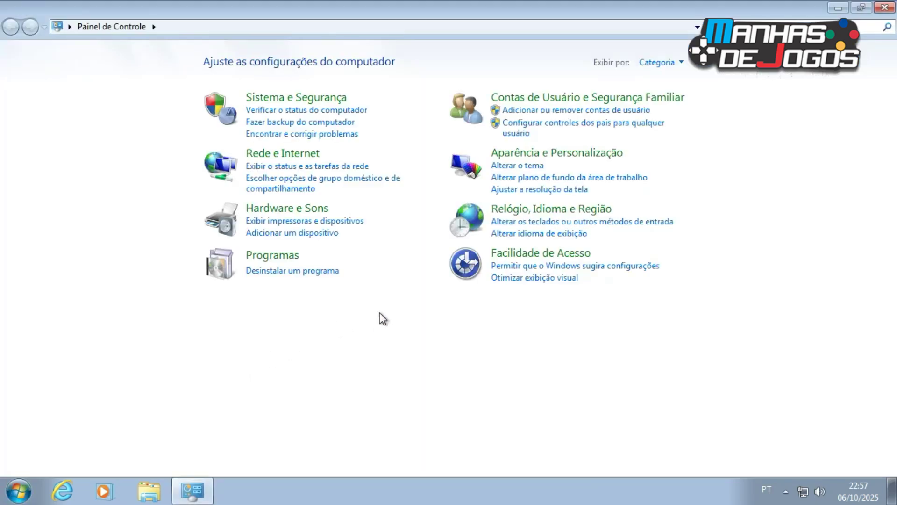
click(299, 106)
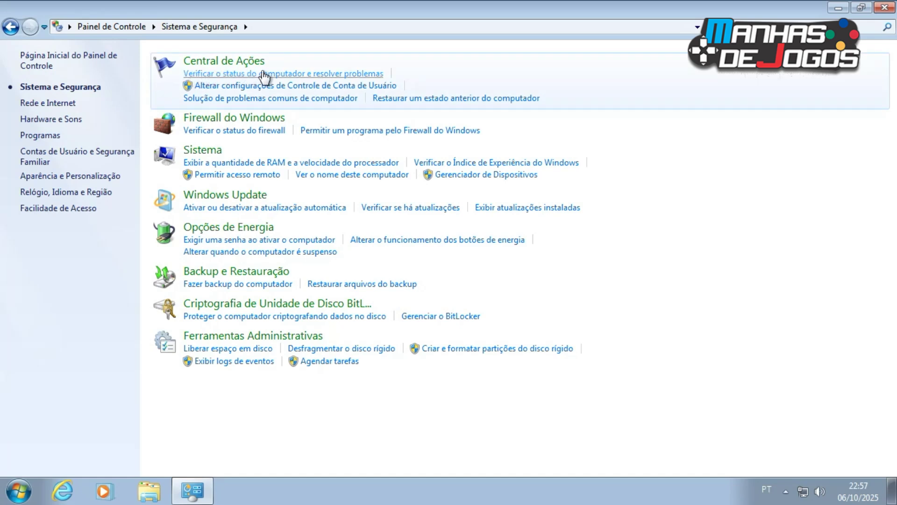
click(243, 198)
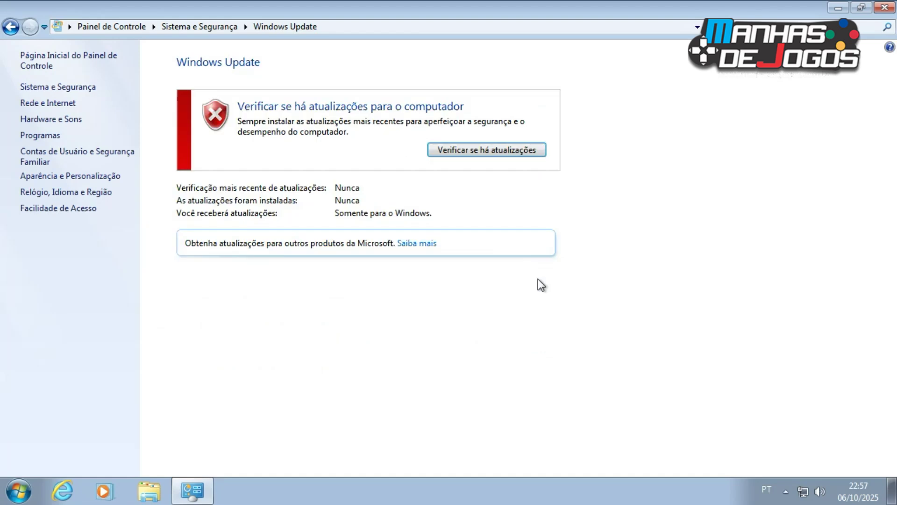
click(470, 153)
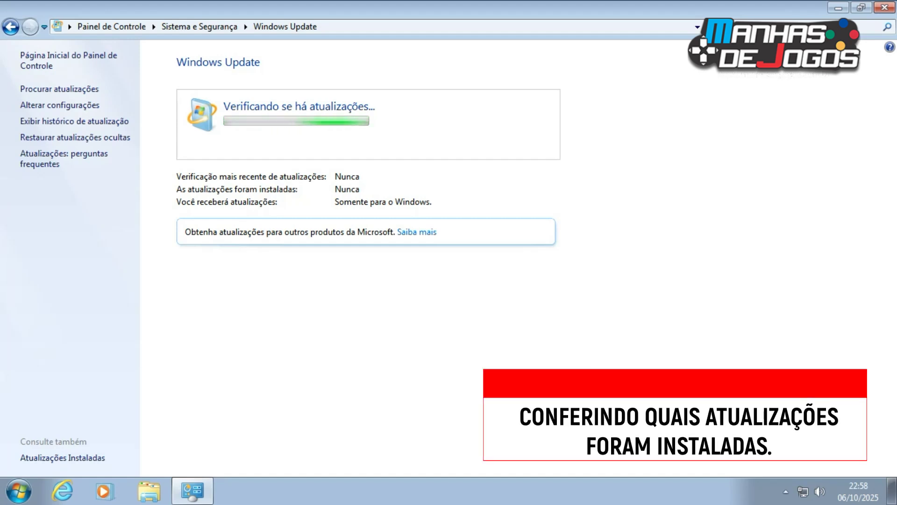
Open the list of installed updates in Programs and Features and review their installation dates through to the end.
click(11, 499)
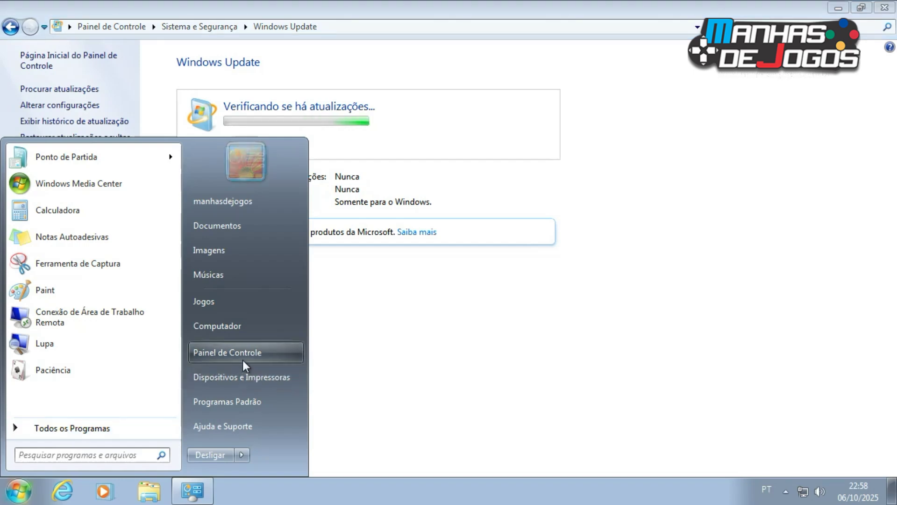
click(243, 358)
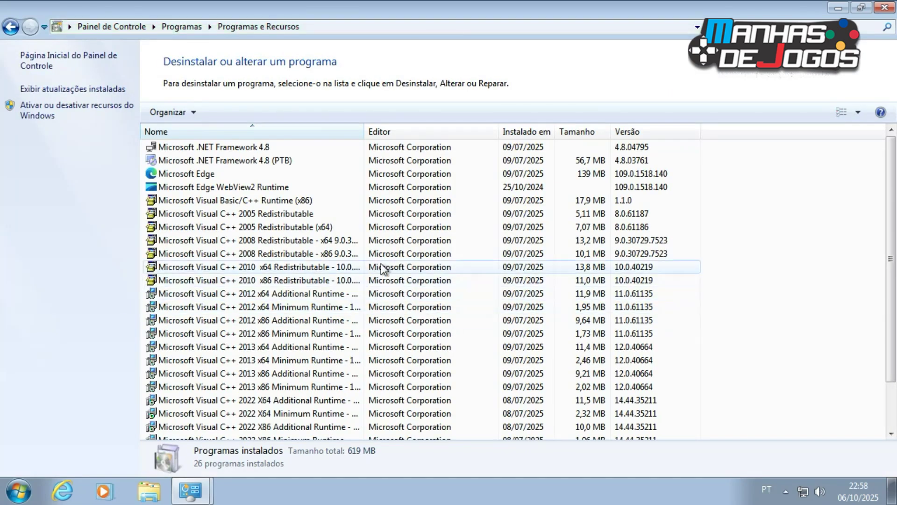
click(80, 91)
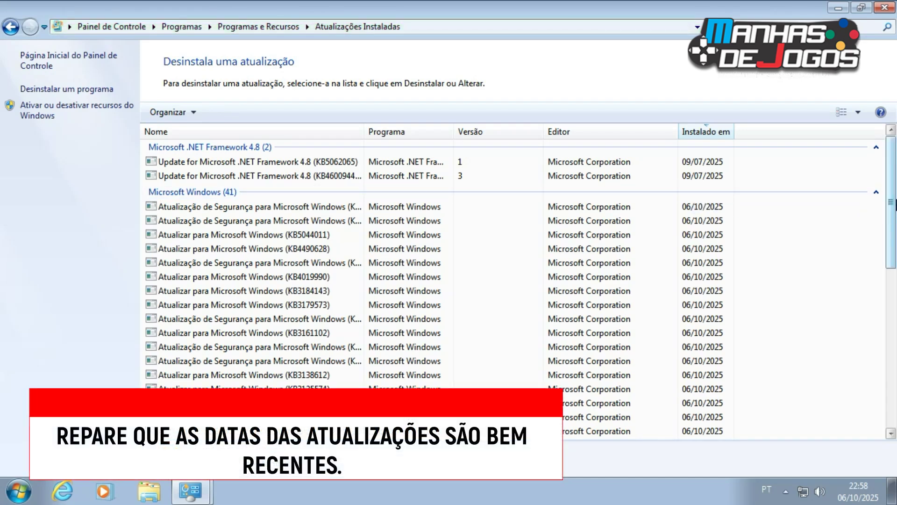
drag(893, 220, 894, 374)
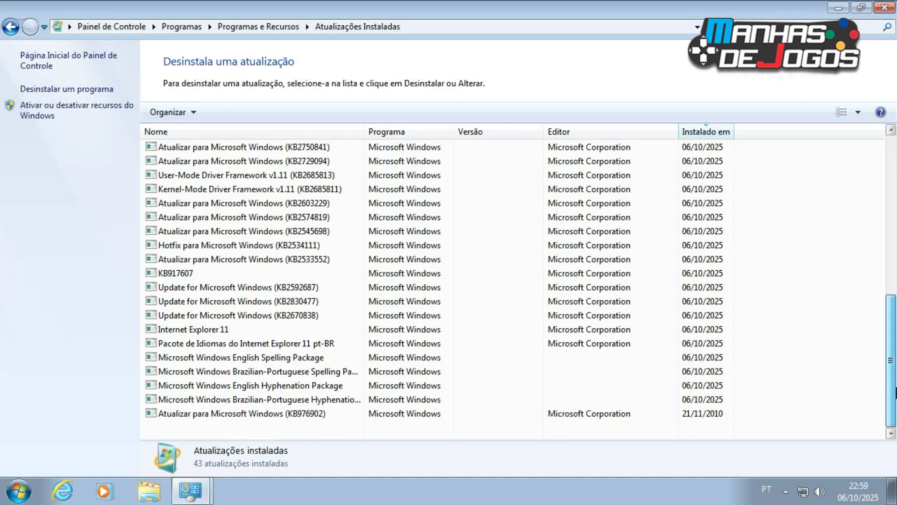
Return from the start of the installed updates list to Windows Update and close the Control Panel window.
drag(895, 386, 895, 216)
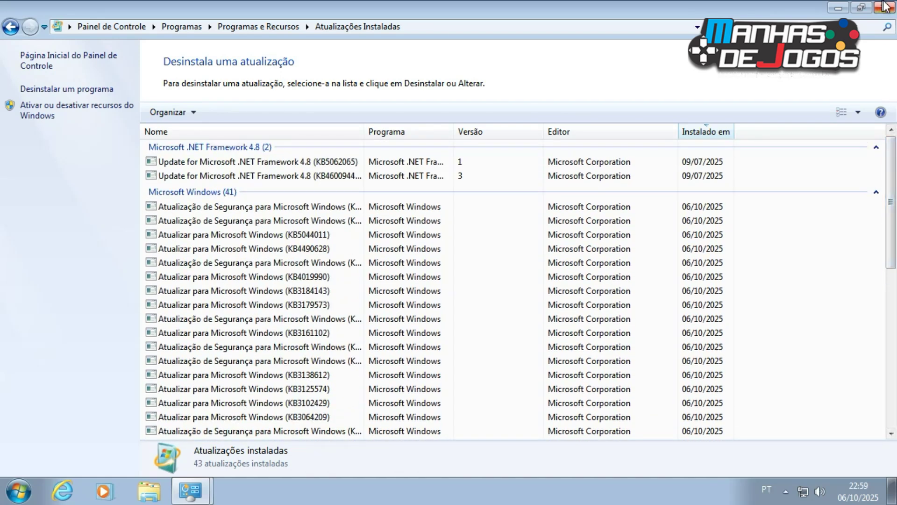
key(alt+Left)
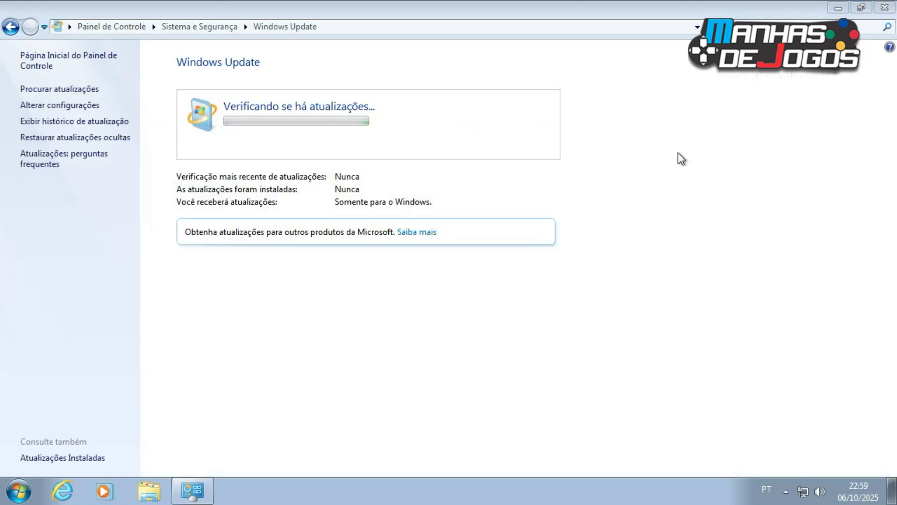
click(883, 8)
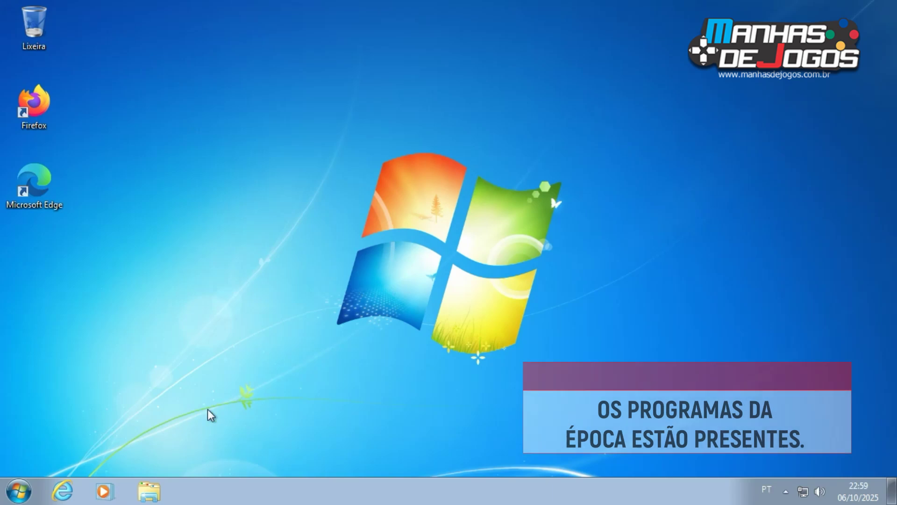
Open Windows Media Center and move its window higher on the desktop.
click(22, 496)
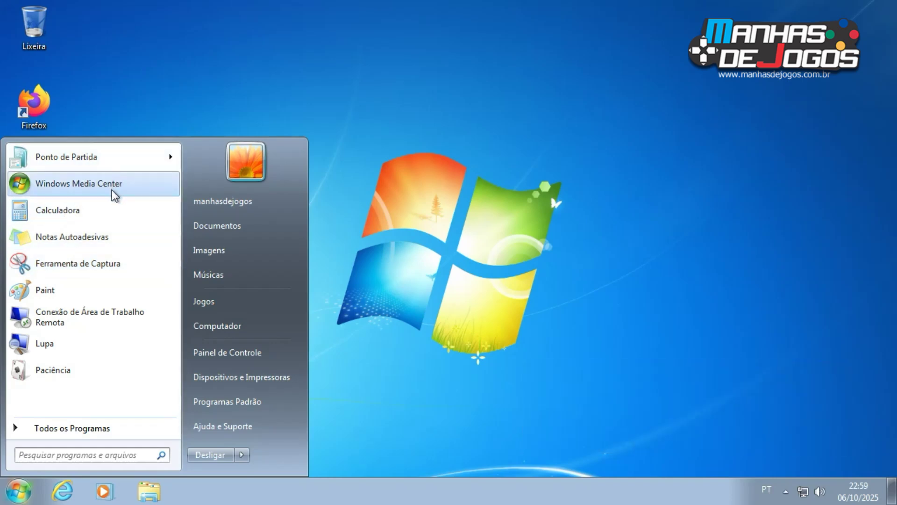
click(93, 192)
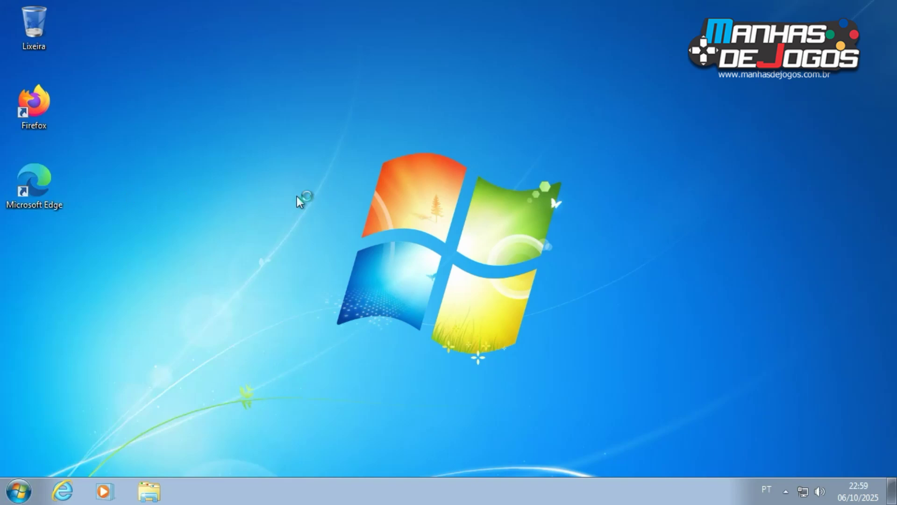
click(18, 490)
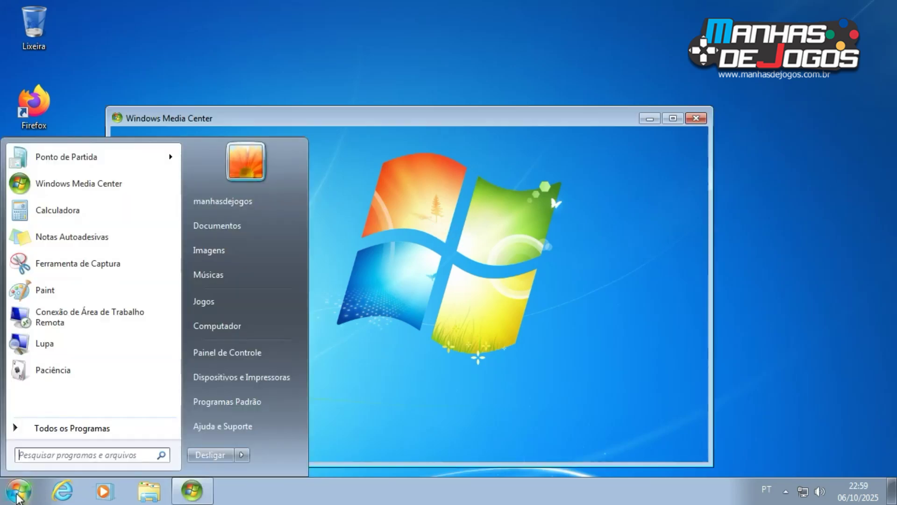
drag(396, 120, 406, 64)
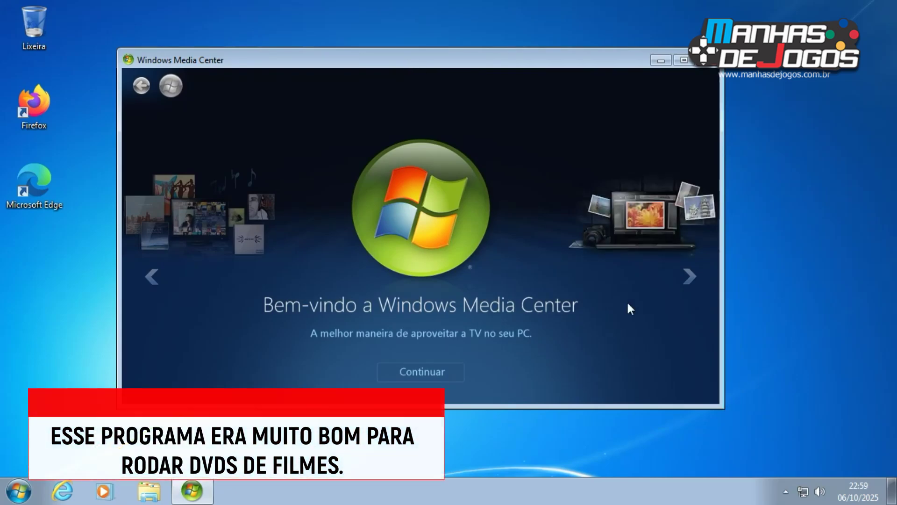
Browse the Windows Media Center welcome slides, continue to the Introdução setup choices, and close the program.
click(690, 280)
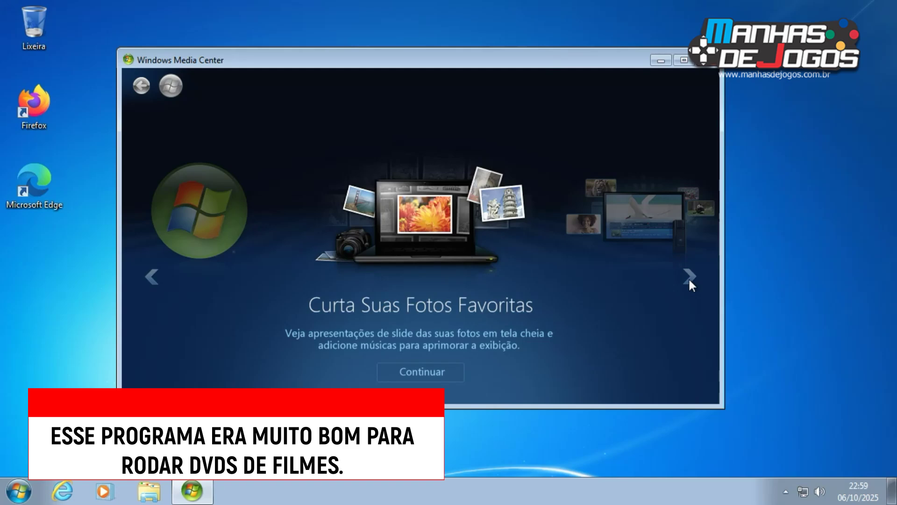
click(689, 280)
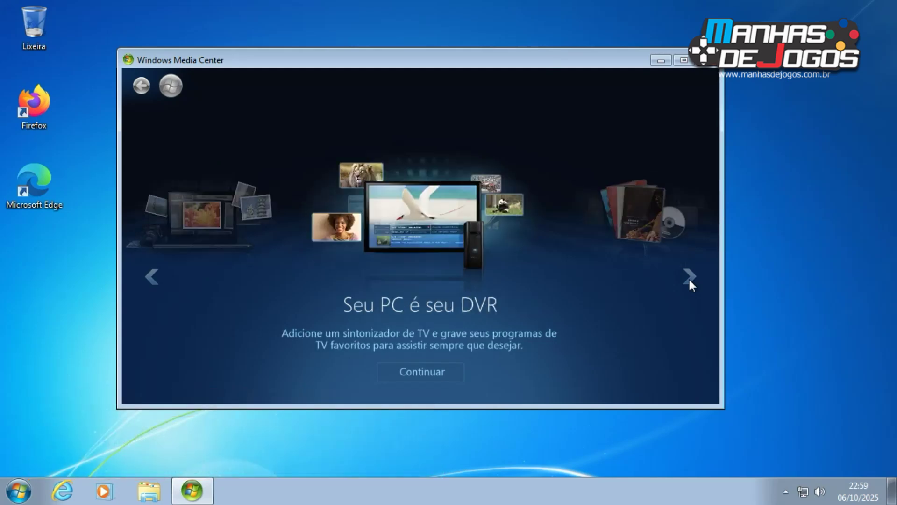
click(690, 280)
click(690, 280)
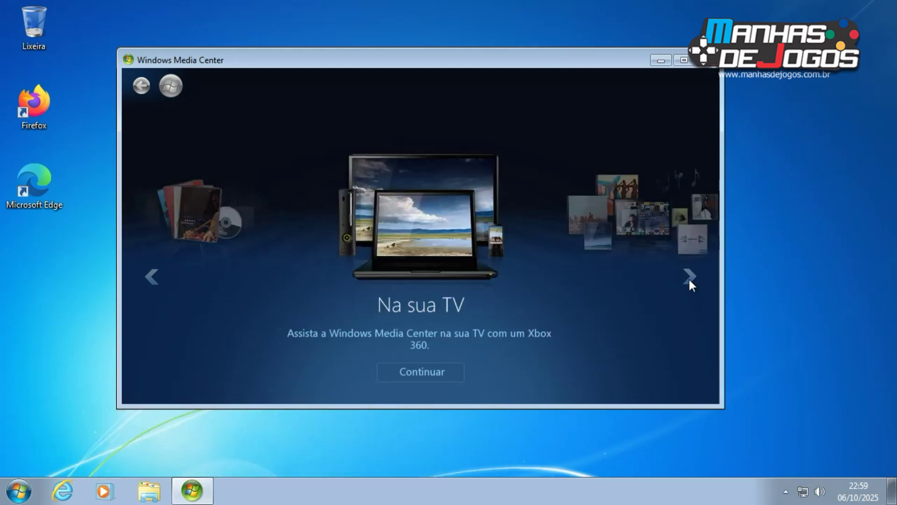
click(690, 280)
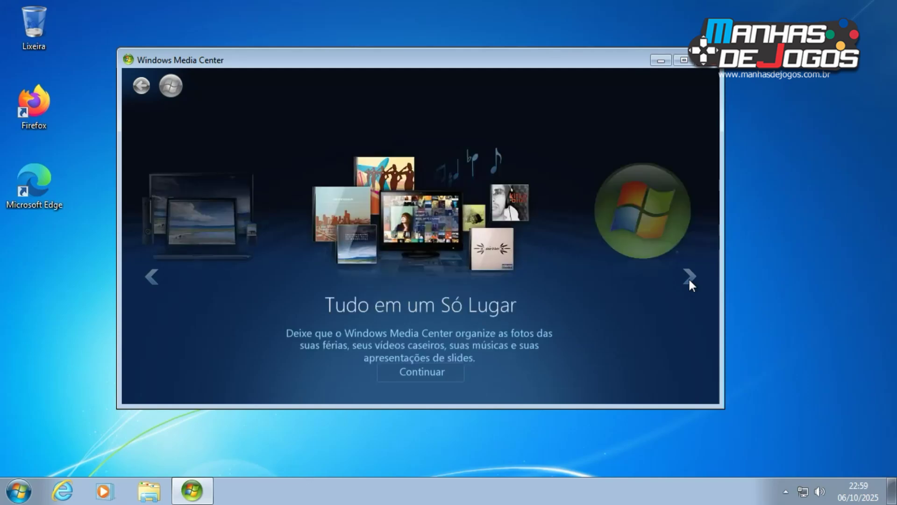
click(689, 280)
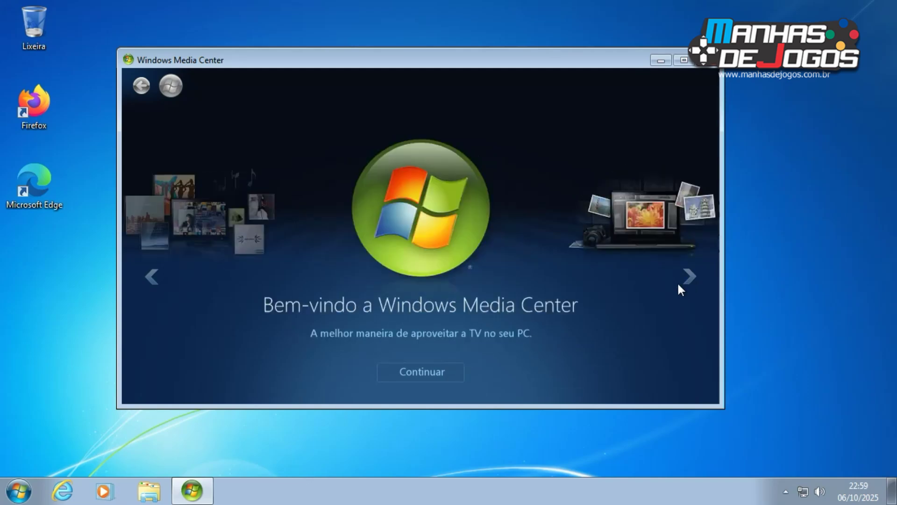
click(424, 374)
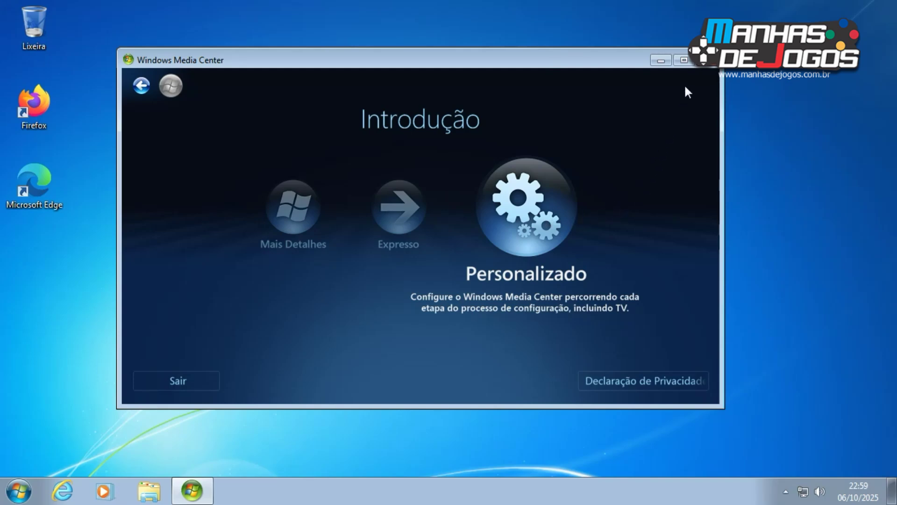
click(705, 65)
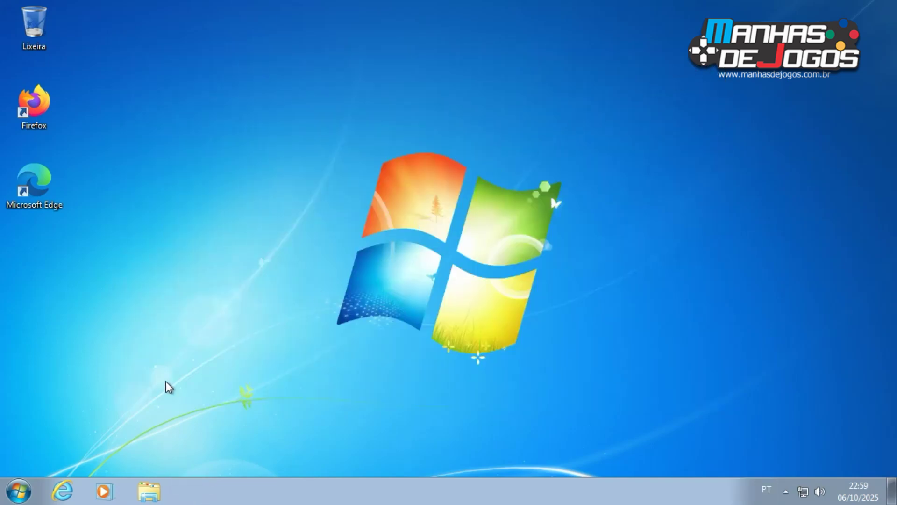
Open Calculadora to check that it is present, and close it.
click(18, 490)
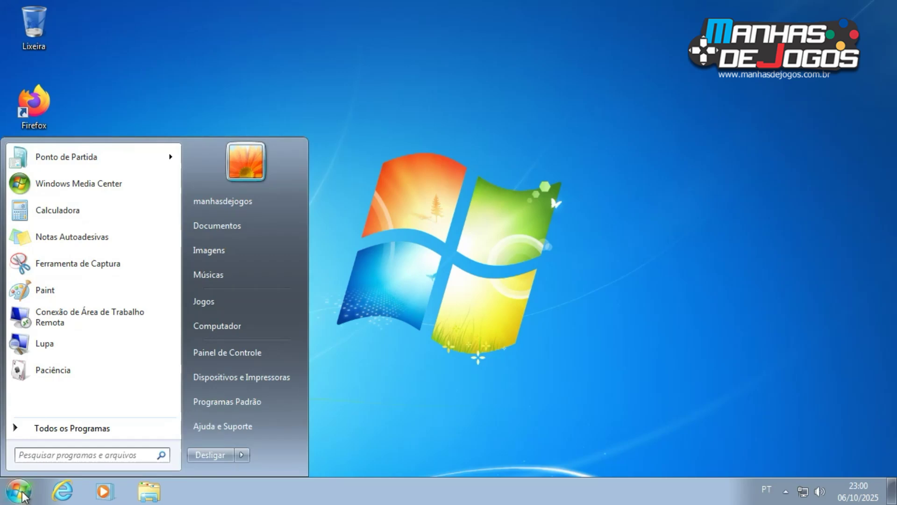
click(65, 213)
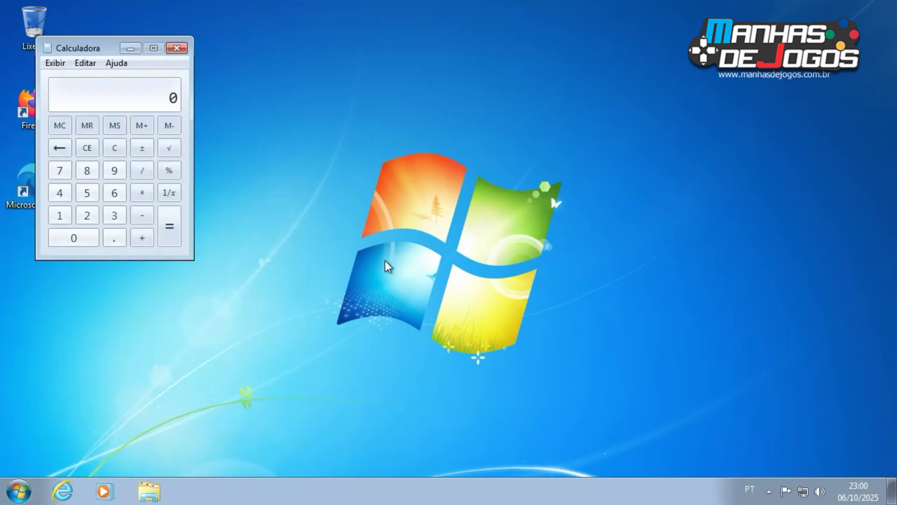
click(178, 45)
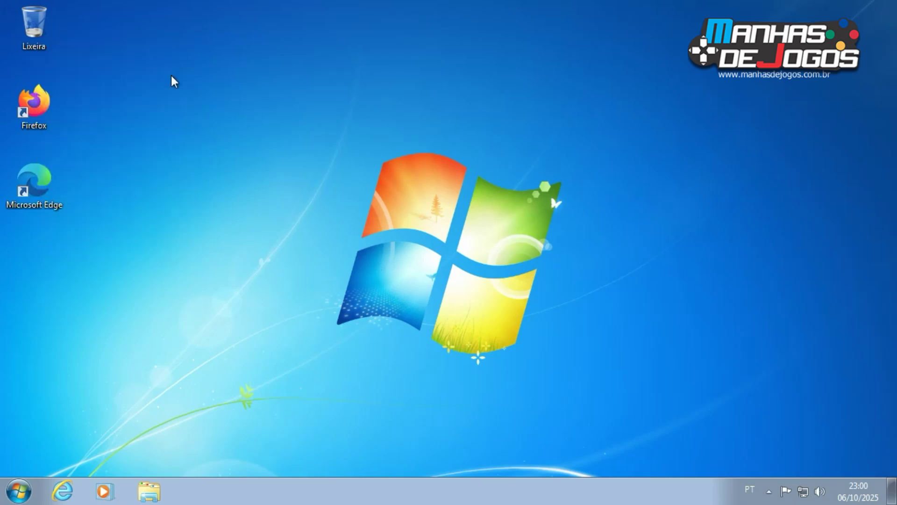
Open Paciência, send the ace of spades to a foundation pile, and quit without saving the game.
click(24, 495)
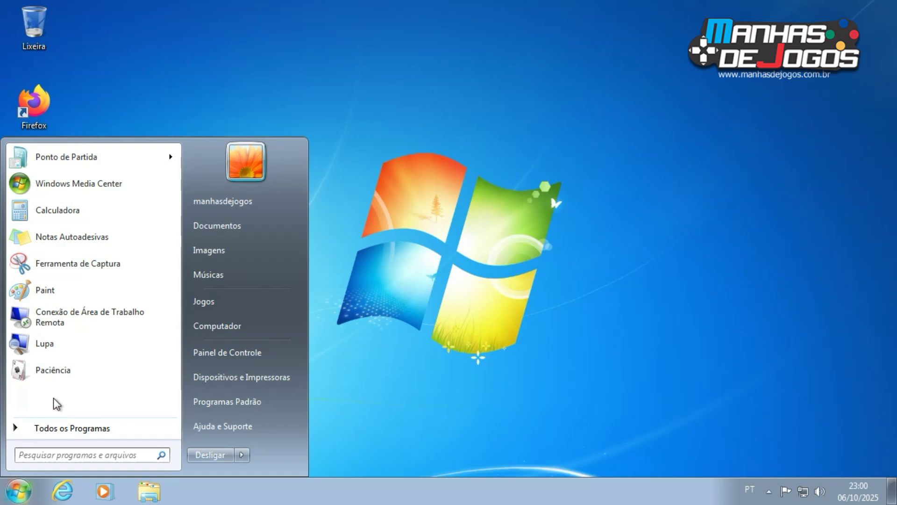
click(63, 371)
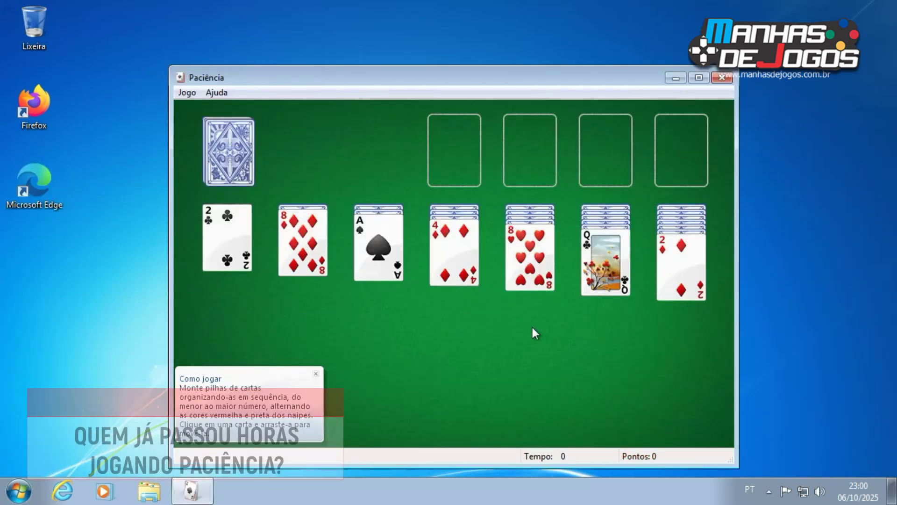
drag(366, 79, 352, 45)
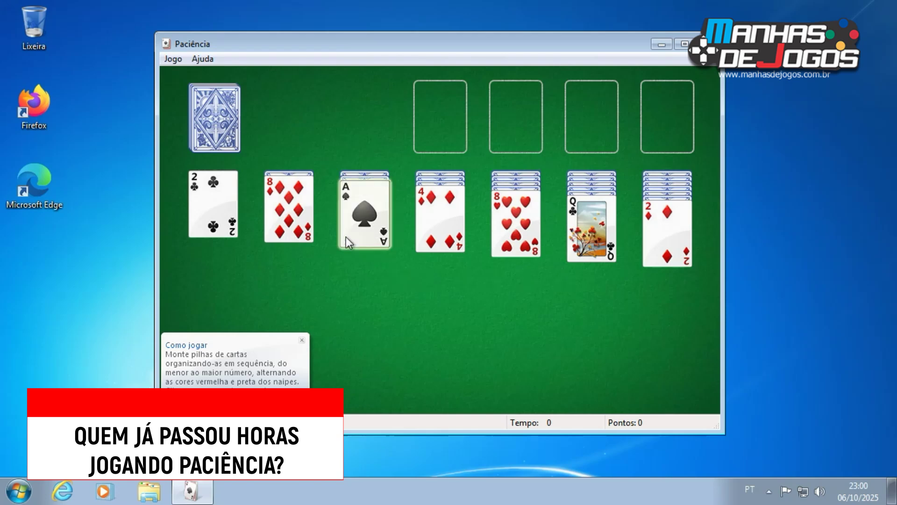
double_click(360, 231)
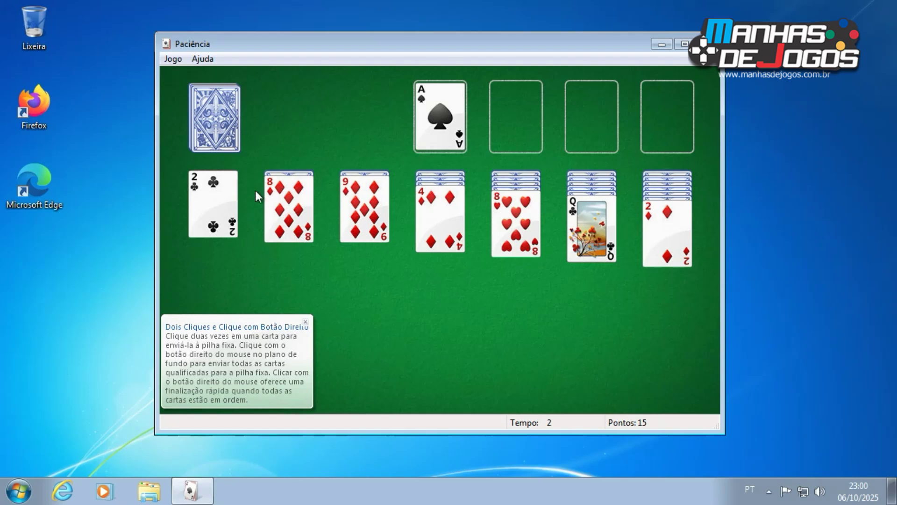
click(708, 44)
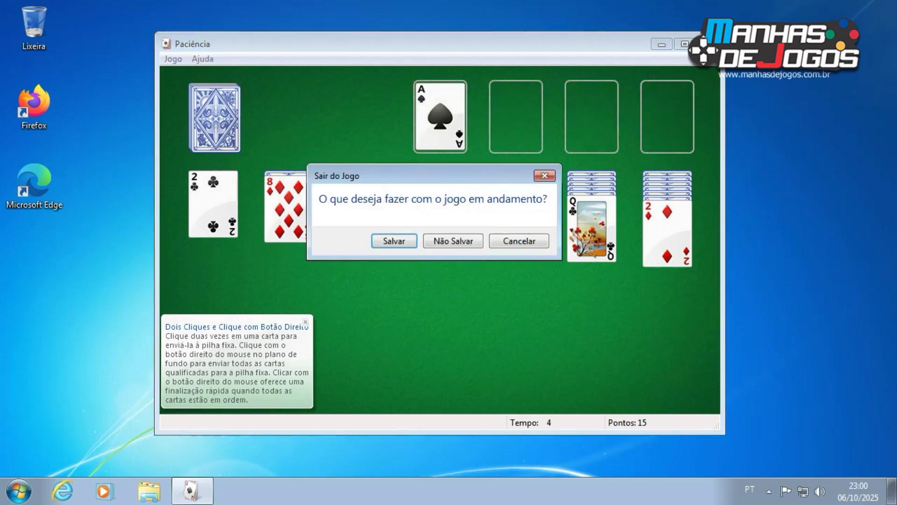
click(456, 242)
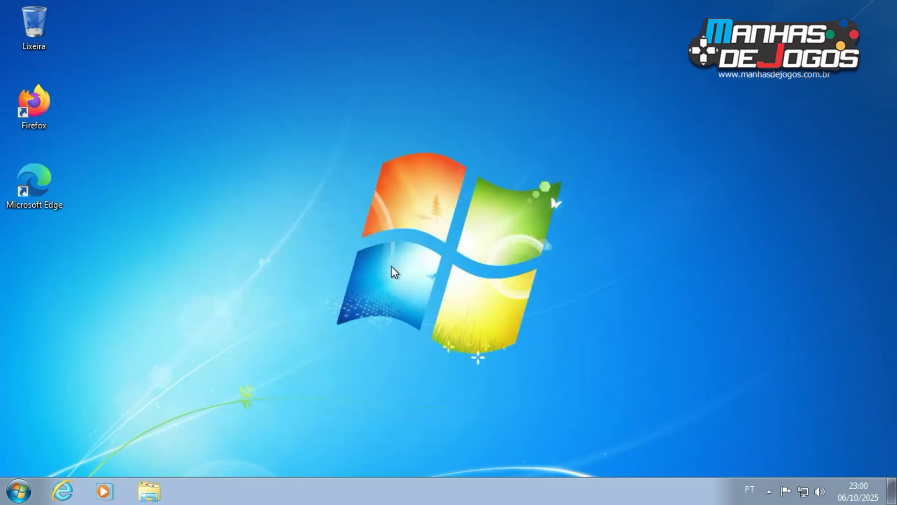
Look through the installed games in the Jogos folder, launch Paciência Spider without choosing a difficulty, and close it.
click(15, 496)
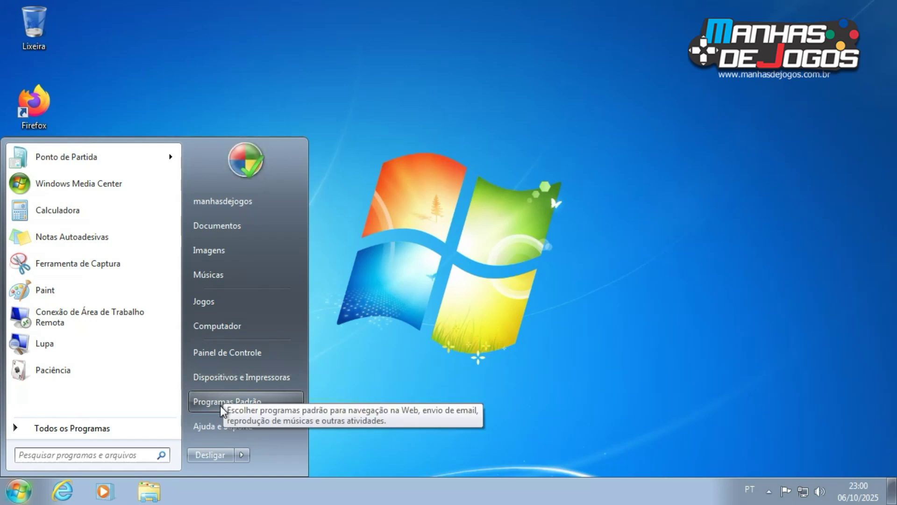
click(140, 427)
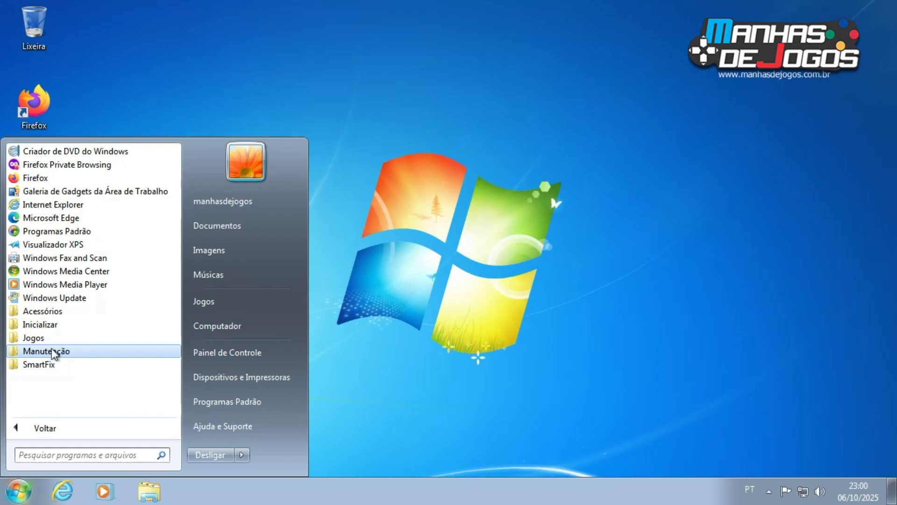
click(35, 337)
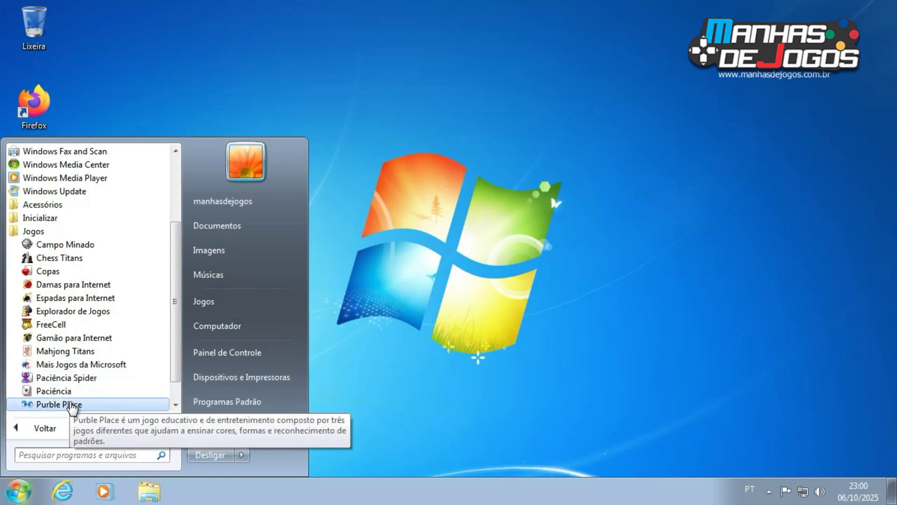
click(66, 378)
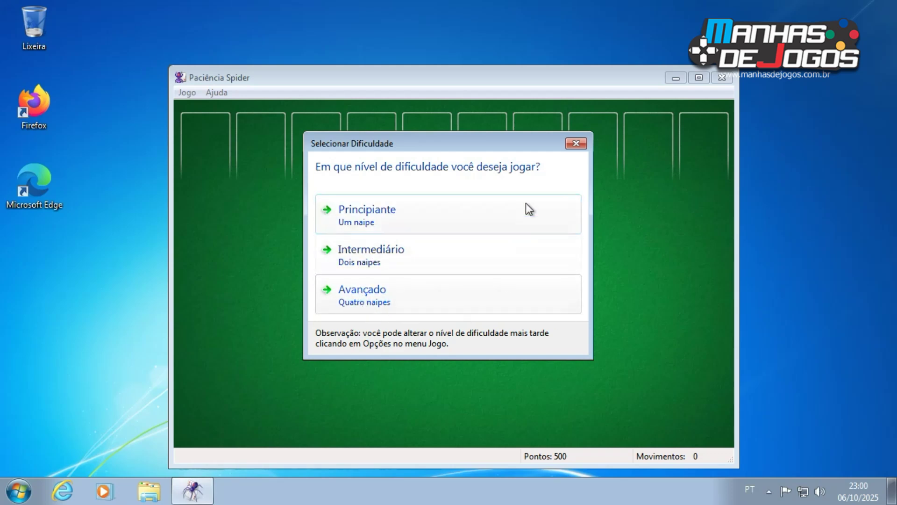
click(581, 145)
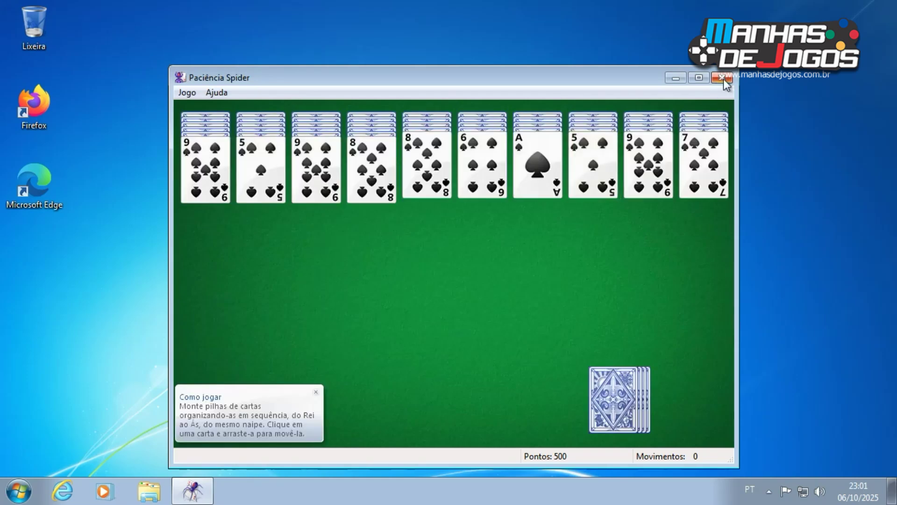
click(722, 77)
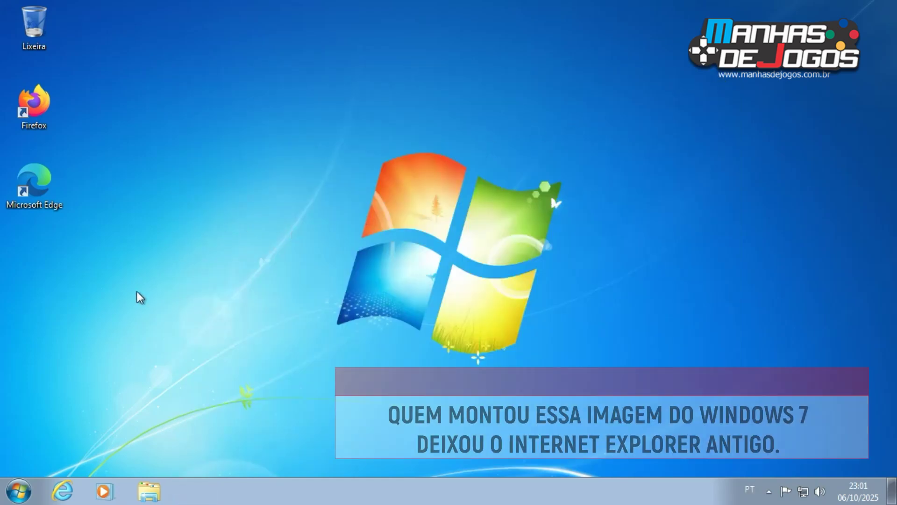
Start Internet Explorer 11, accept its recommended security, privacy and compatibility settings, and close the Edge download and MSN windows.
click(64, 490)
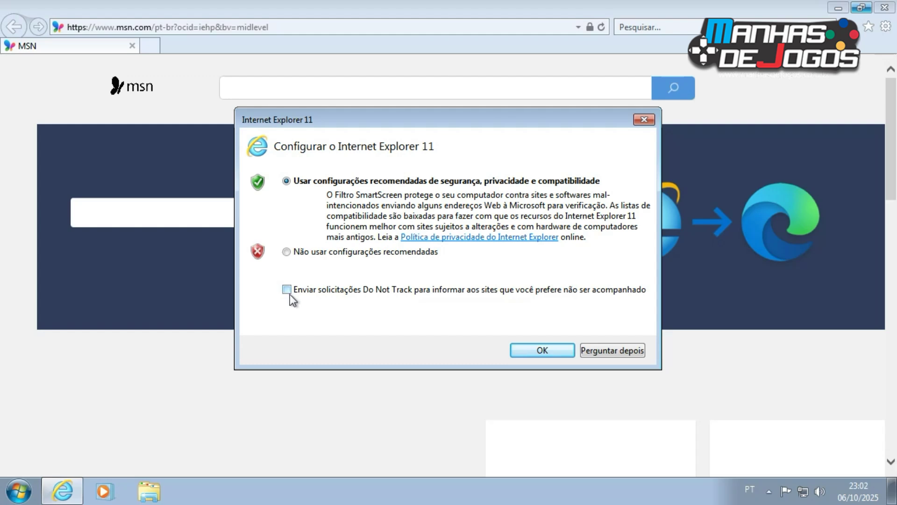
click(542, 350)
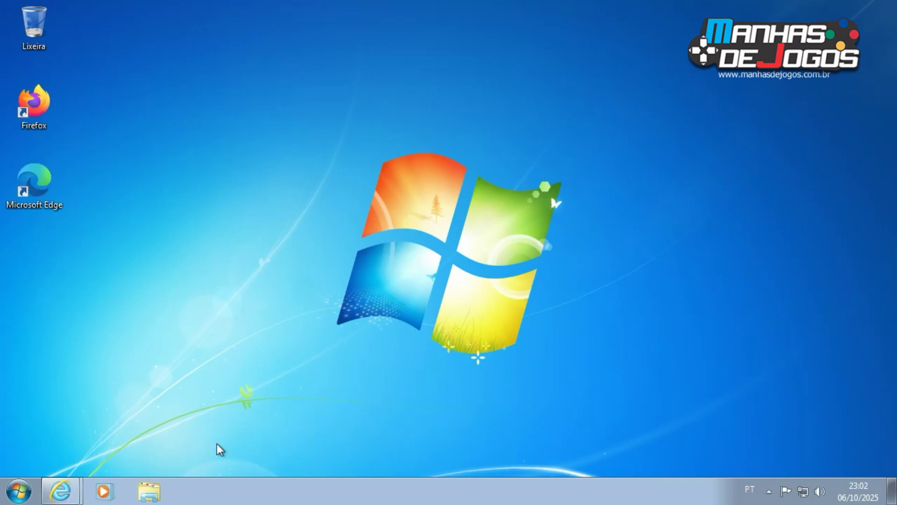
mouse_move(78, 475)
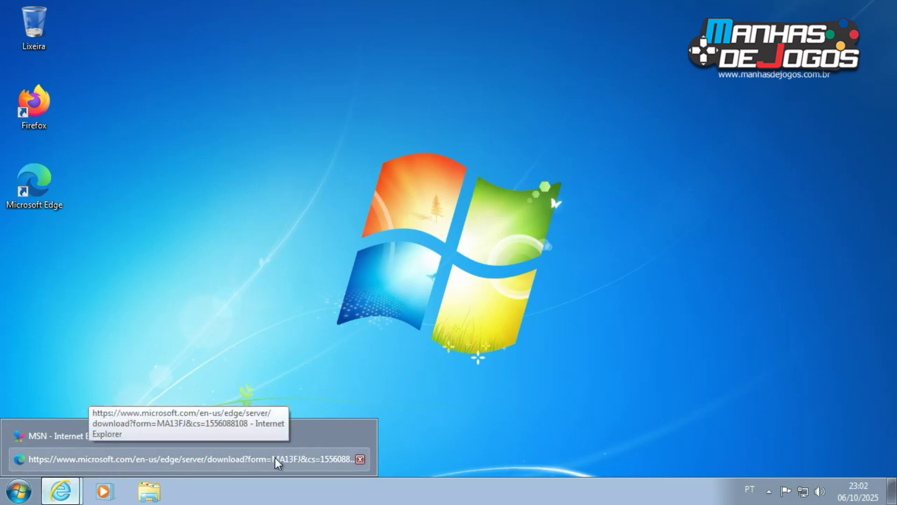
click(361, 459)
click(100, 454)
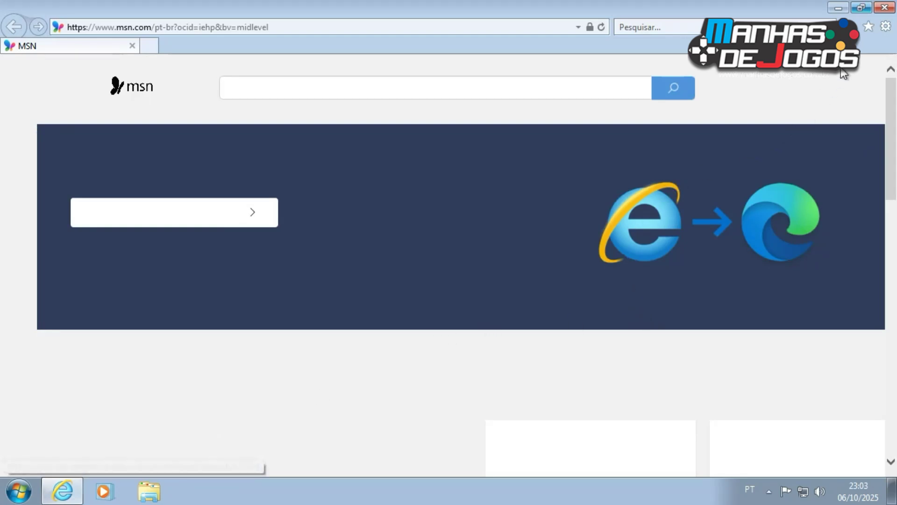
click(885, 7)
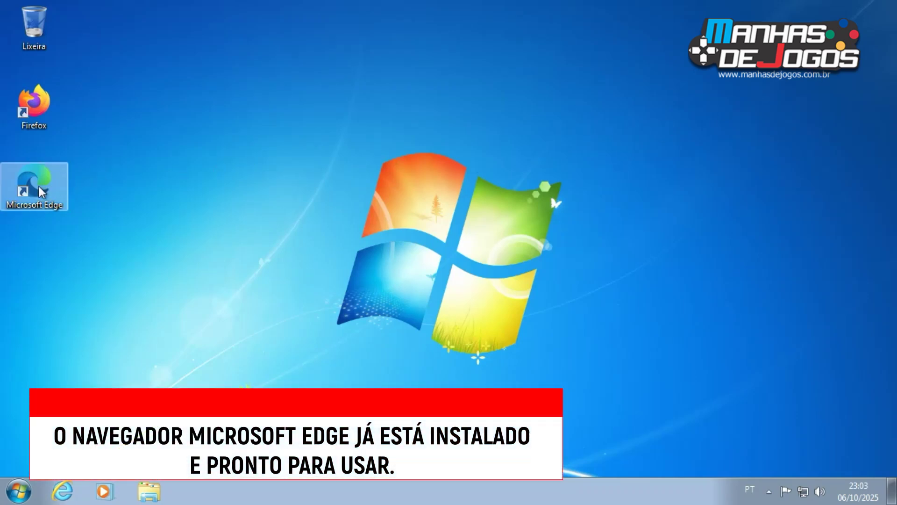
Start Microsoft Edge, complete its first-run setup without signing in, choosing Não permitir for both data requests and the default appearance, and close the extra Microsoft tab.
double_click(39, 186)
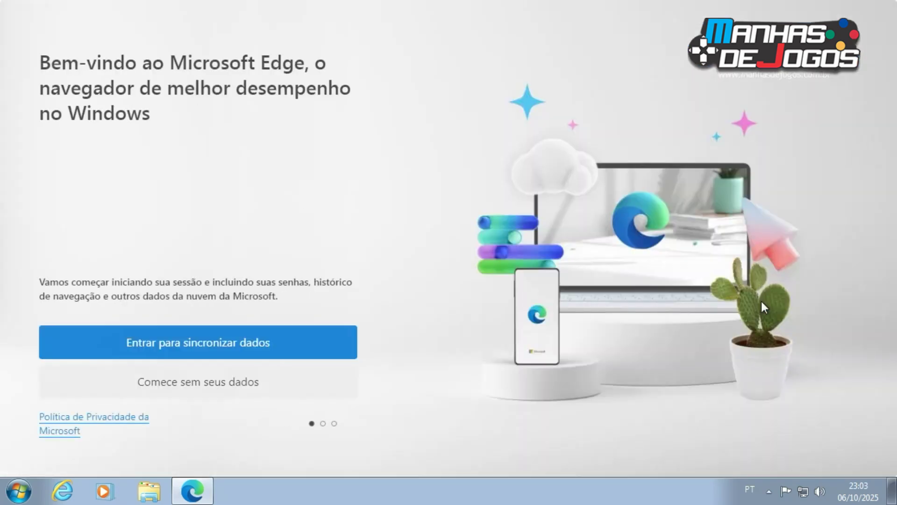
click(250, 390)
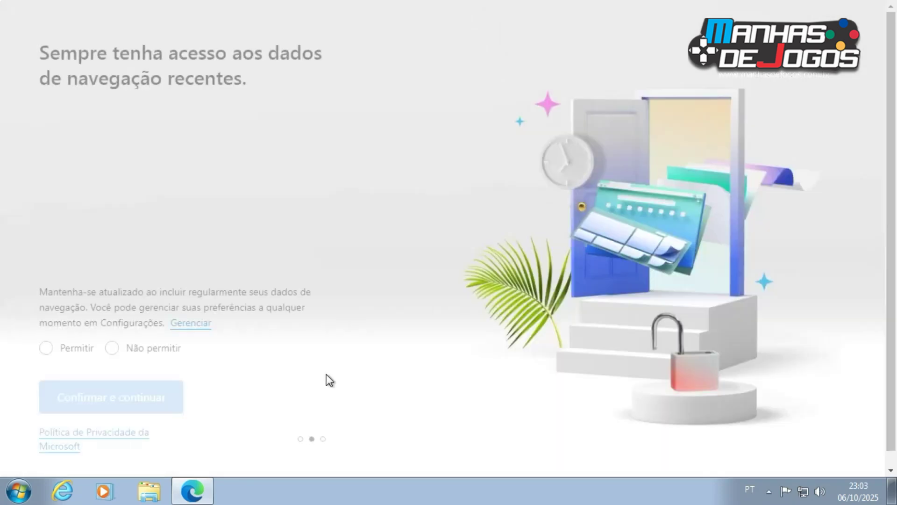
click(136, 356)
click(156, 396)
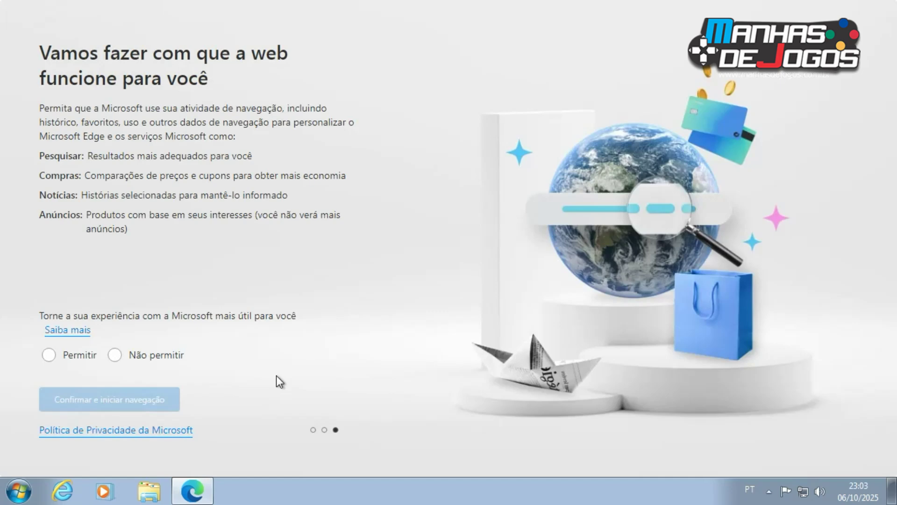
click(114, 358)
click(134, 400)
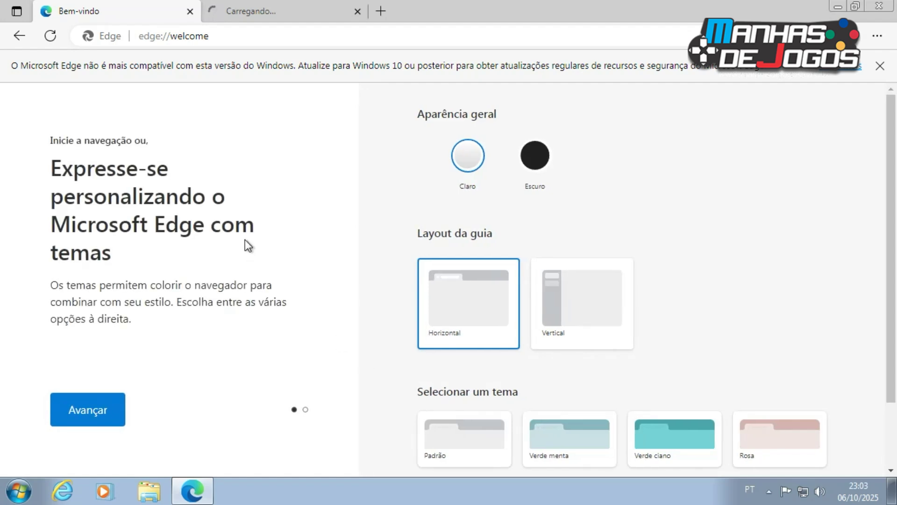
click(112, 411)
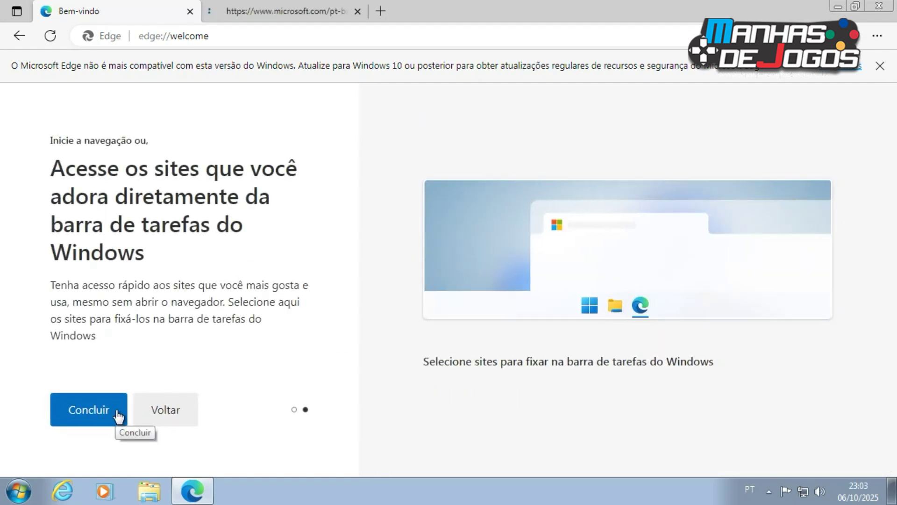
click(119, 406)
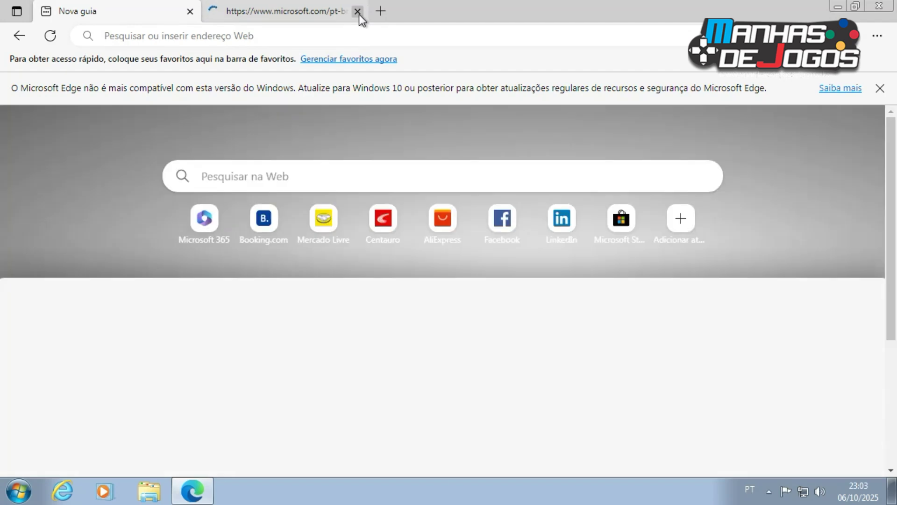
click(358, 13)
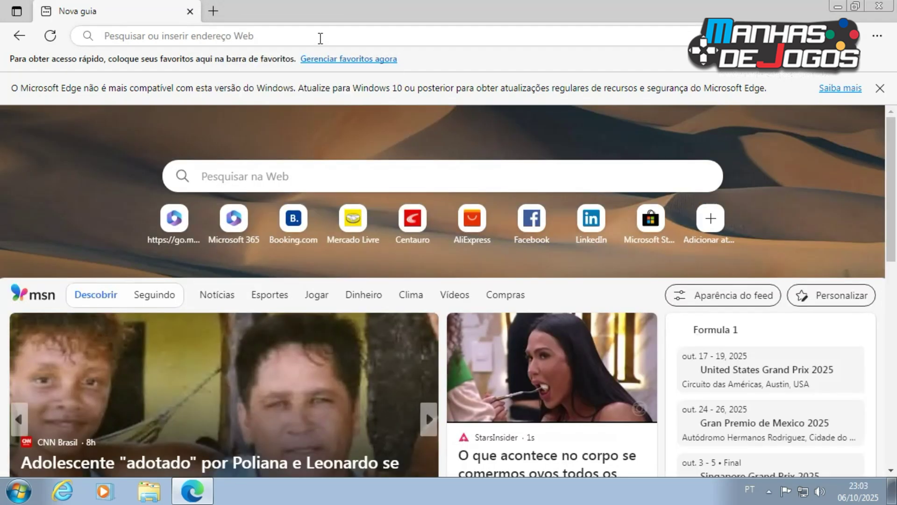
Visit manhasdejogos.com.br in Microsoft Edge, browse through its home page to test the browser, and close Edge.
click(321, 38)
text(m)
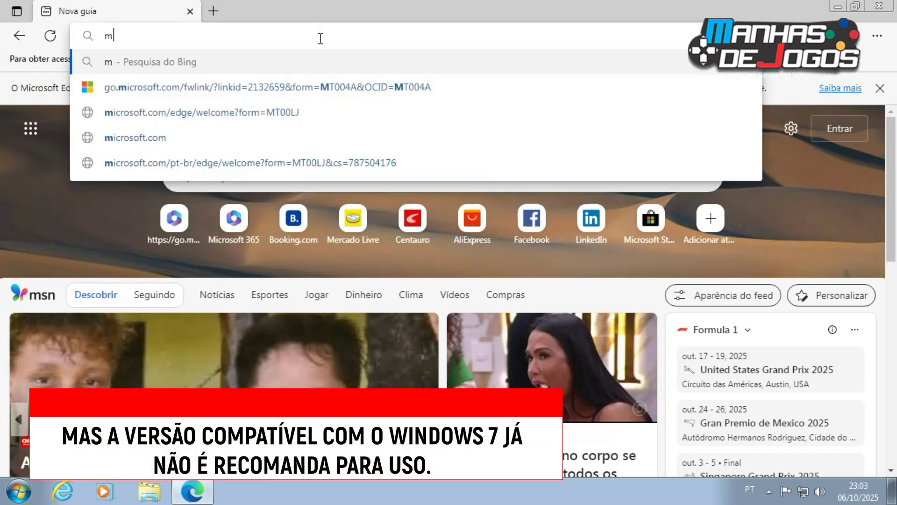
text(anhasdejogos.com.b)
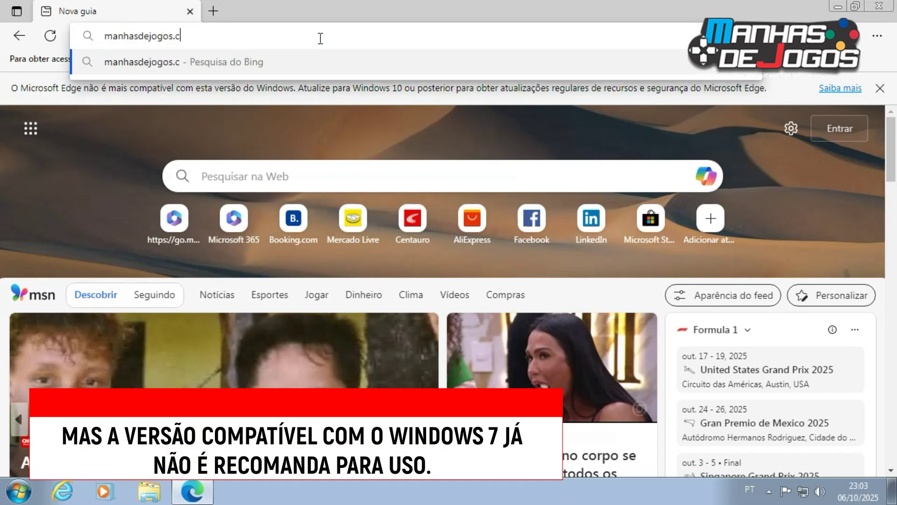
text(r)
key(Return)
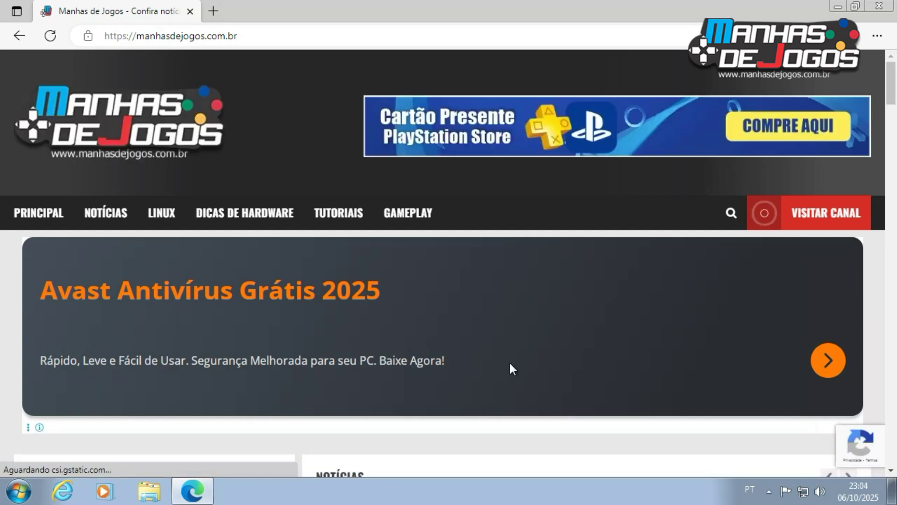
scroll(509, 360, down, 8)
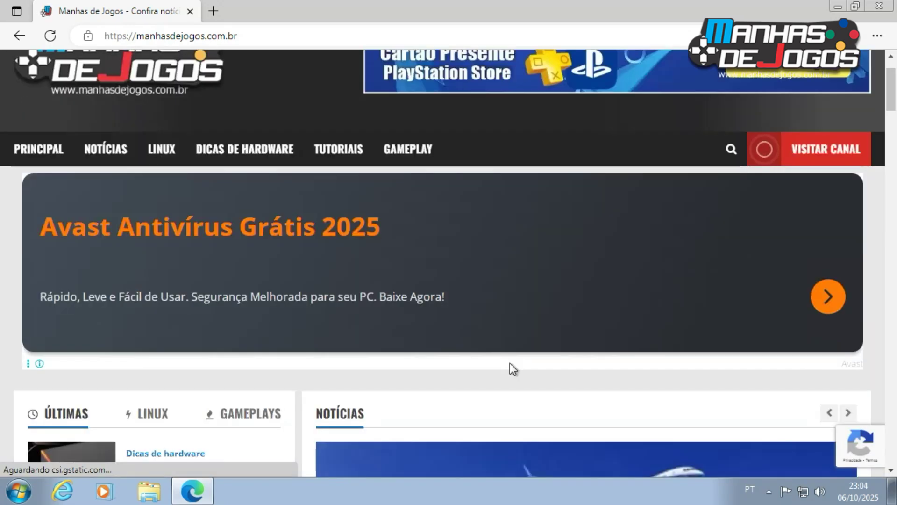
scroll(509, 362, down, 14)
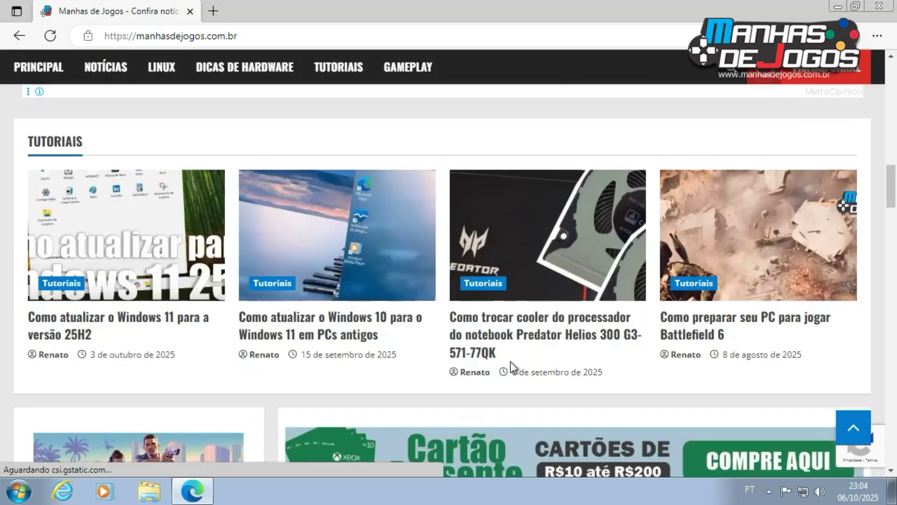
scroll(511, 363, up, 7)
scroll(511, 362, up, 10)
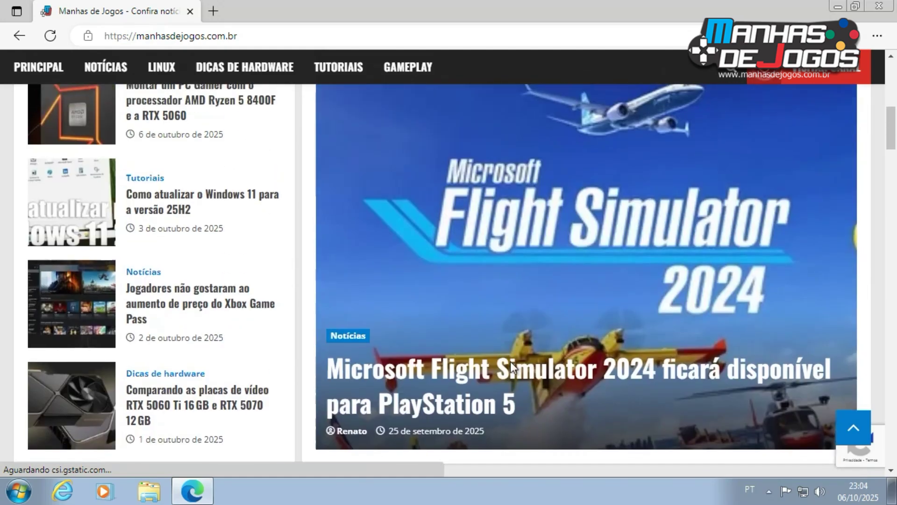
scroll(511, 367, up, 2)
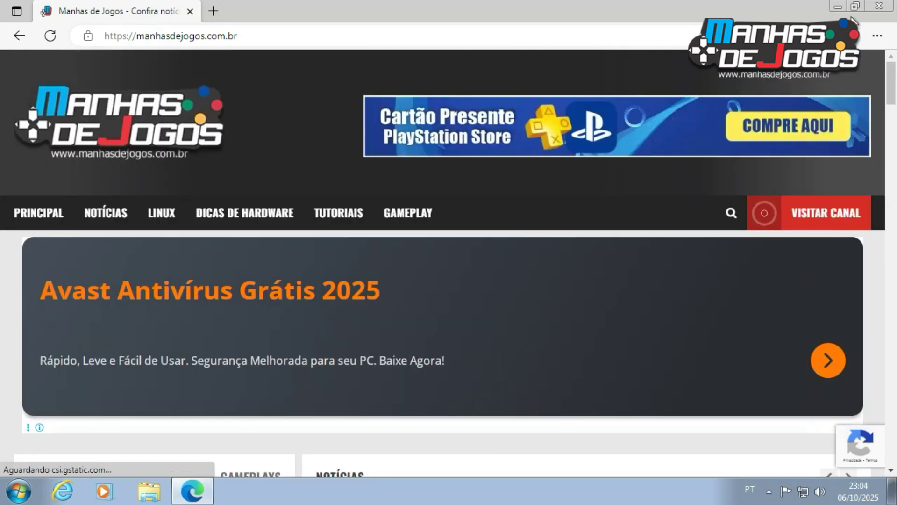
click(879, 6)
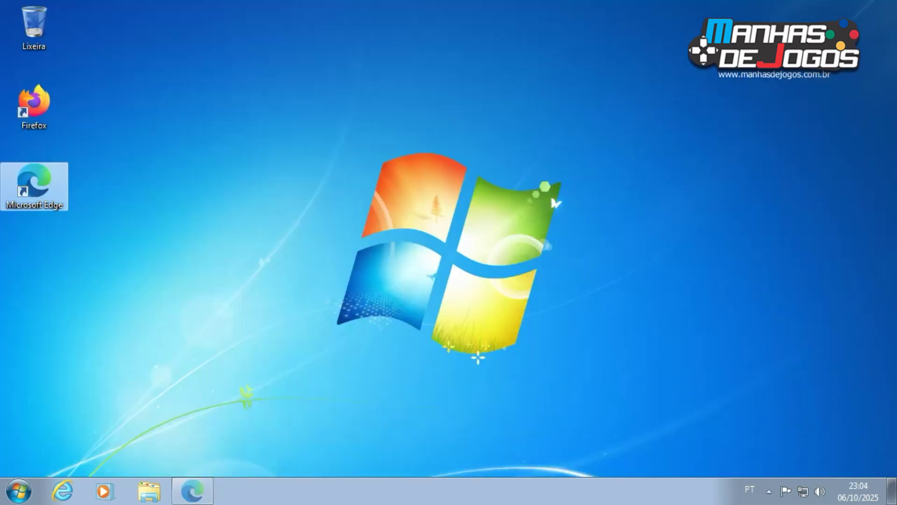
Start Firefox, skip the default-browser, import and phone setup stages, begin browsing, and close the Mozilla privacy tab.
double_click(31, 108)
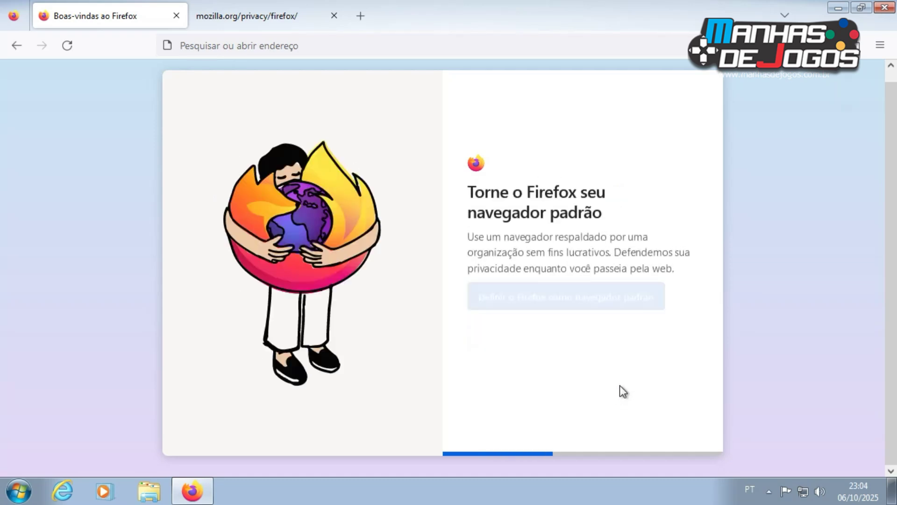
click(655, 429)
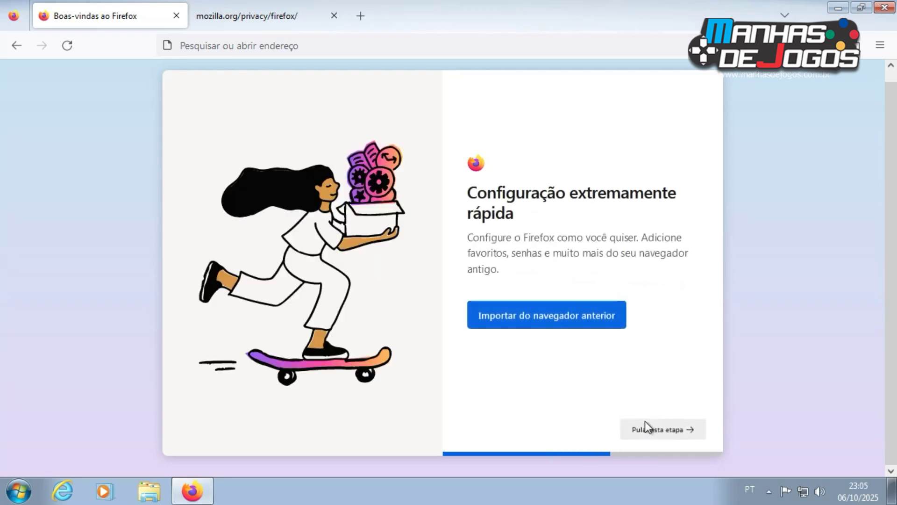
click(648, 426)
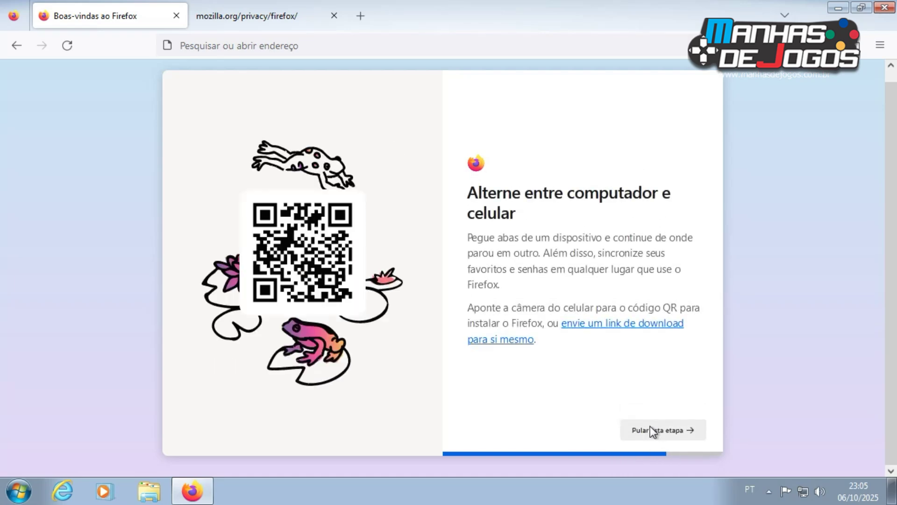
click(653, 433)
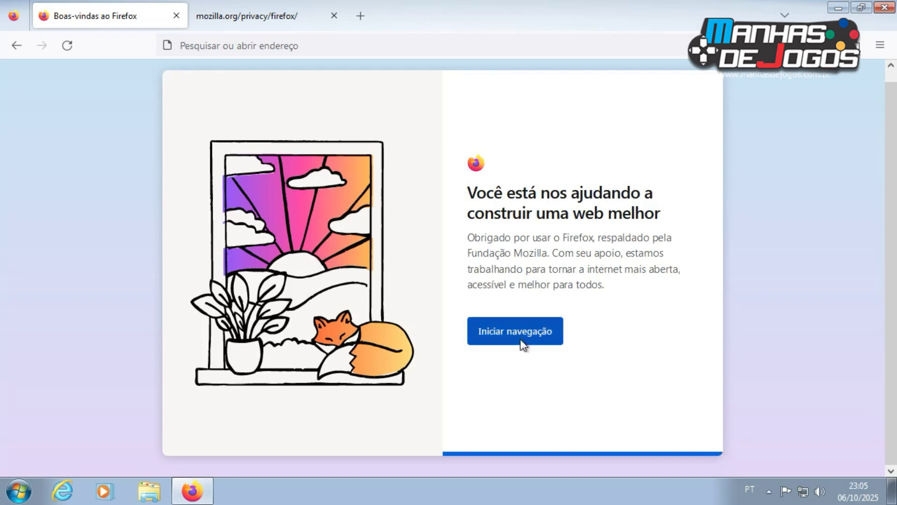
click(518, 337)
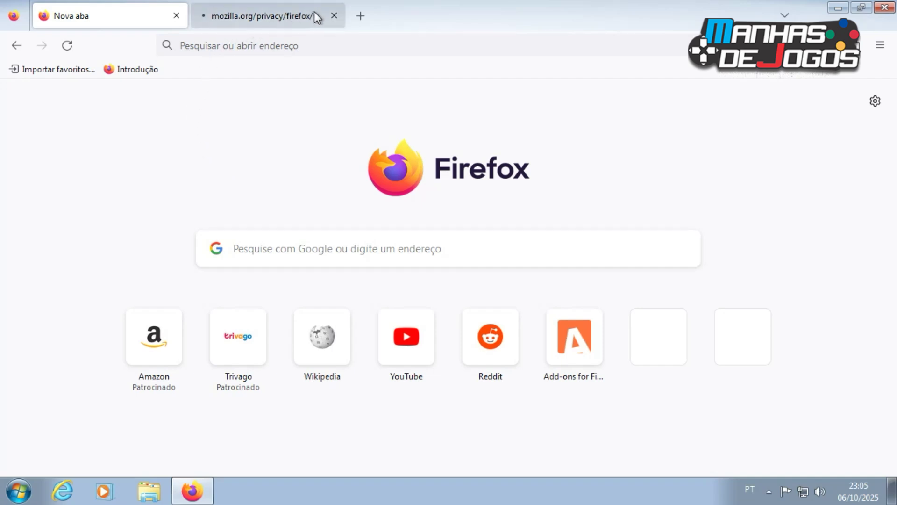
click(333, 16)
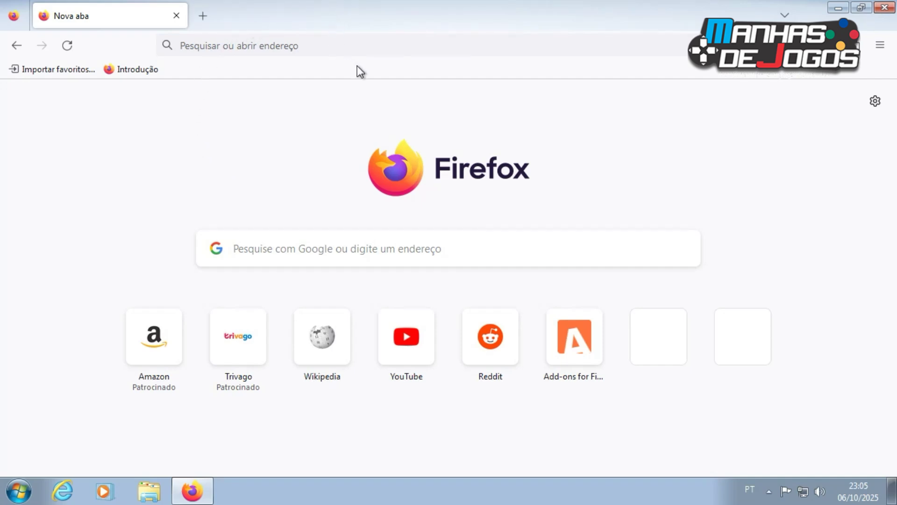
Load manhasdejogos.com.br in Firefox to test the browser, and close Firefox.
click(242, 46)
text(manhas)
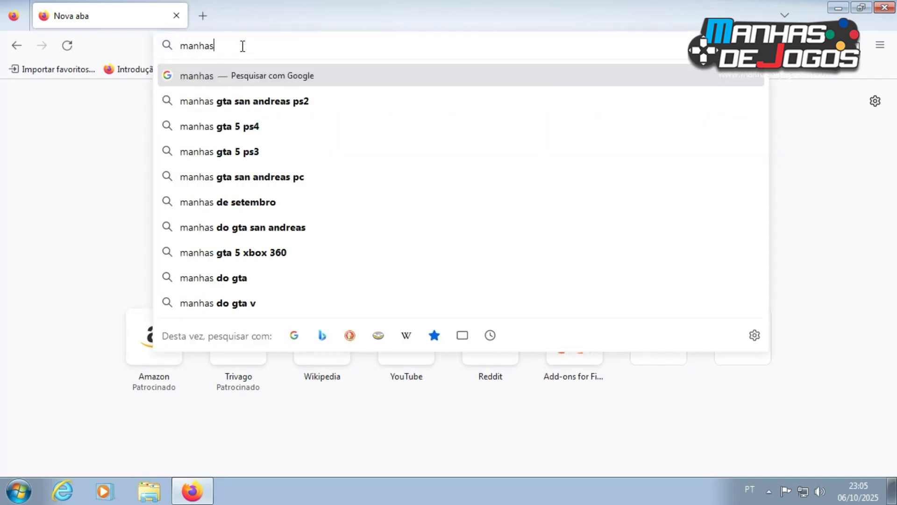
text(dejogos.com.br)
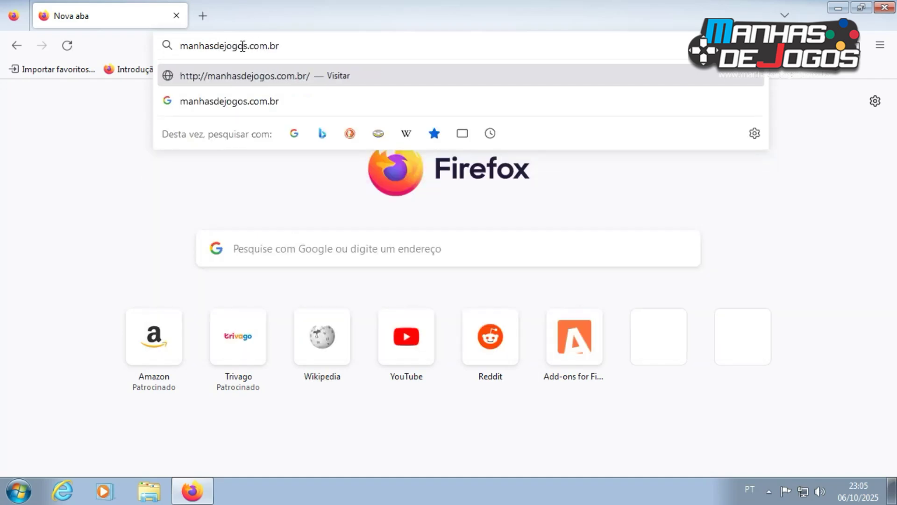
key(Return)
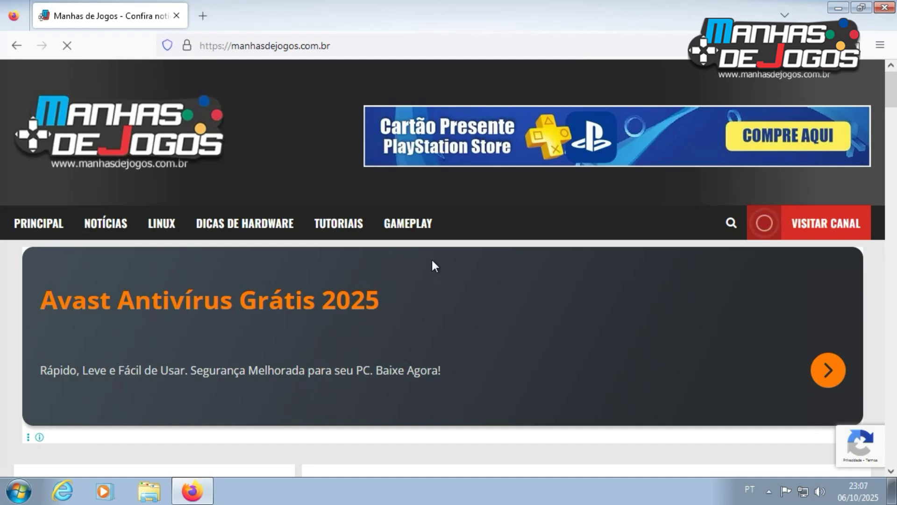
click(884, 7)
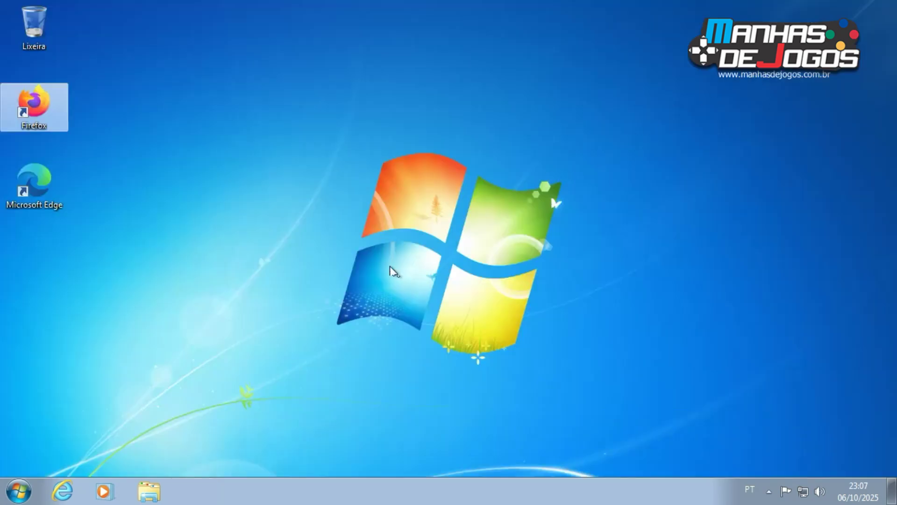
click(369, 269)
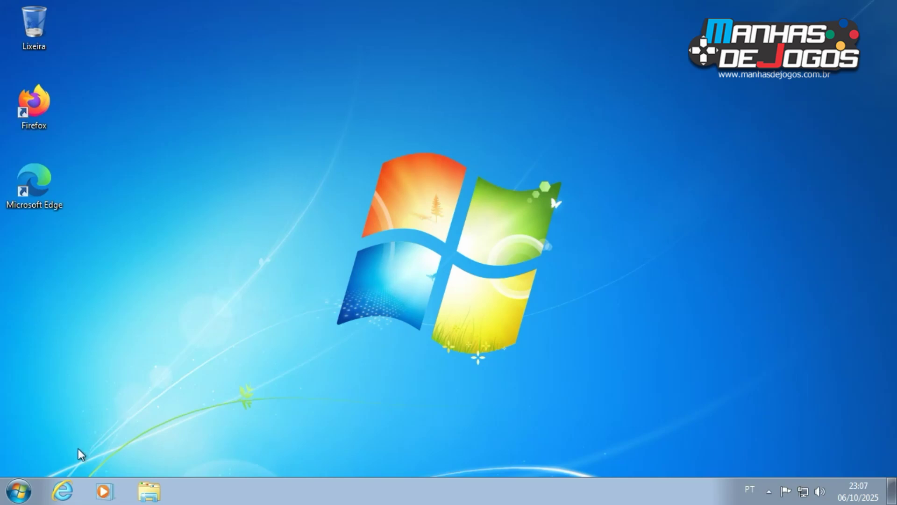
Inspect the general and hardware properties of Disco Local (C:) under Computador in a maximized Windows Explorer window, and close it.
click(147, 488)
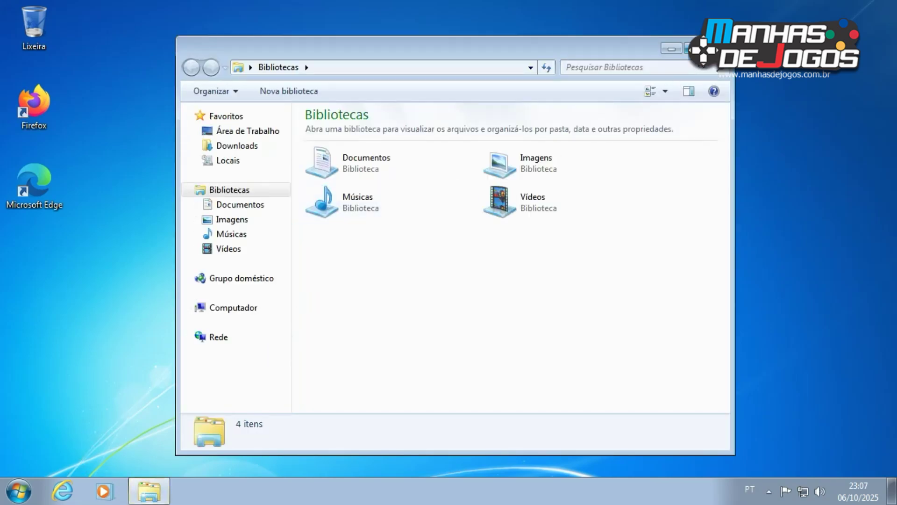
click(691, 48)
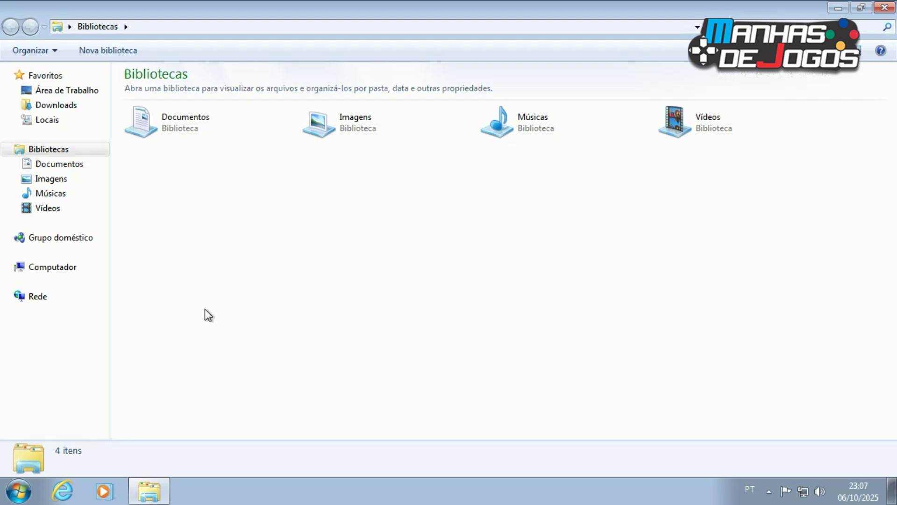
click(59, 272)
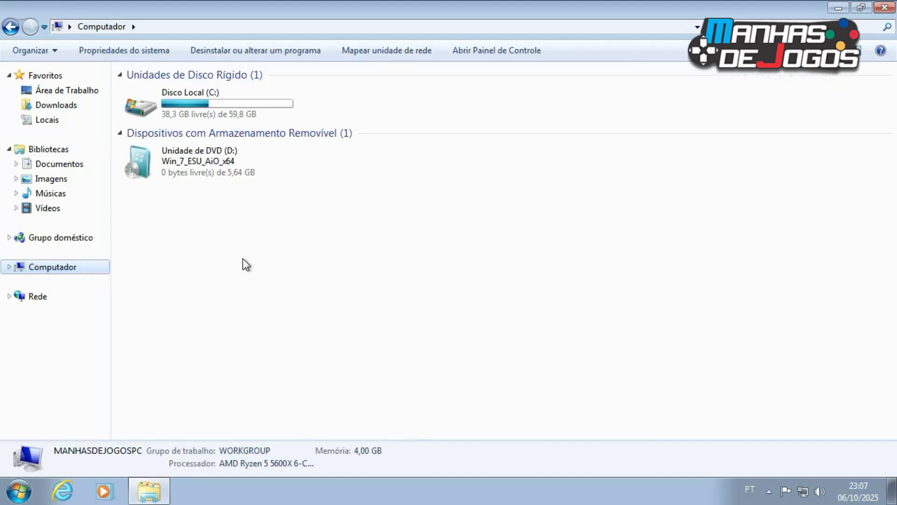
right_click(194, 108)
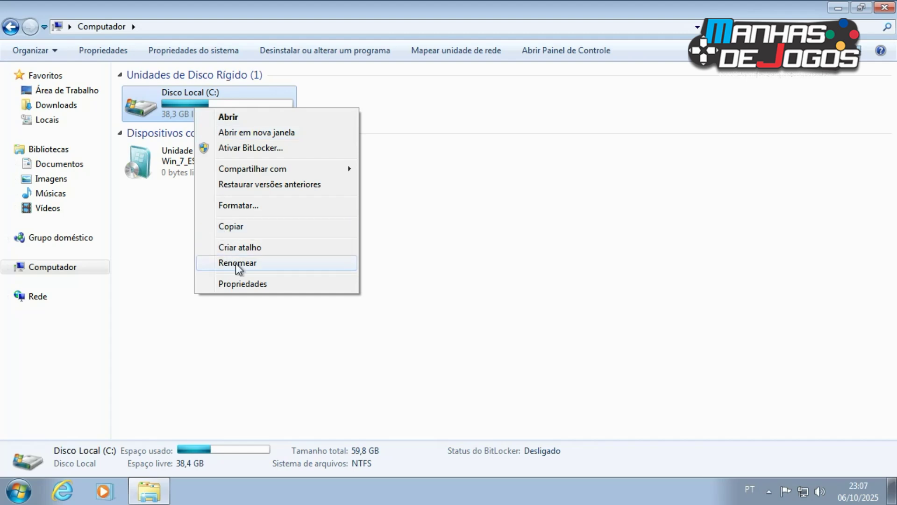
click(251, 287)
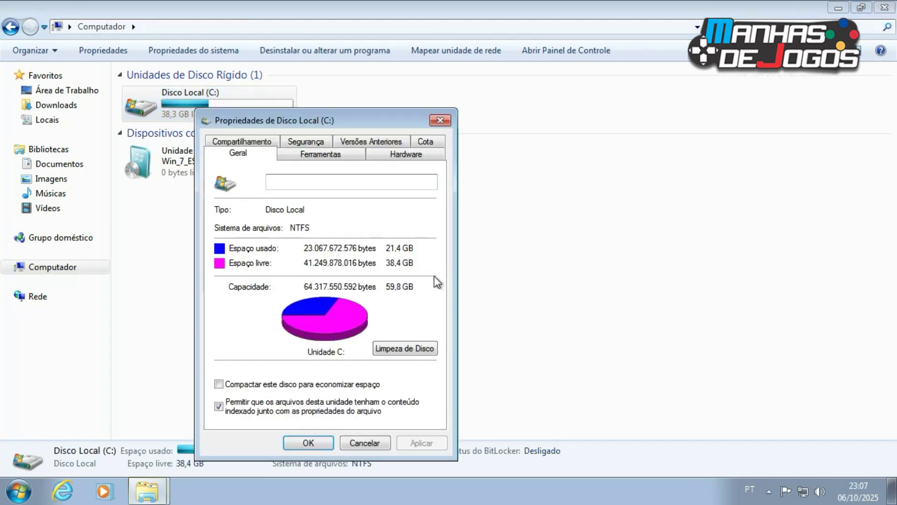
click(398, 157)
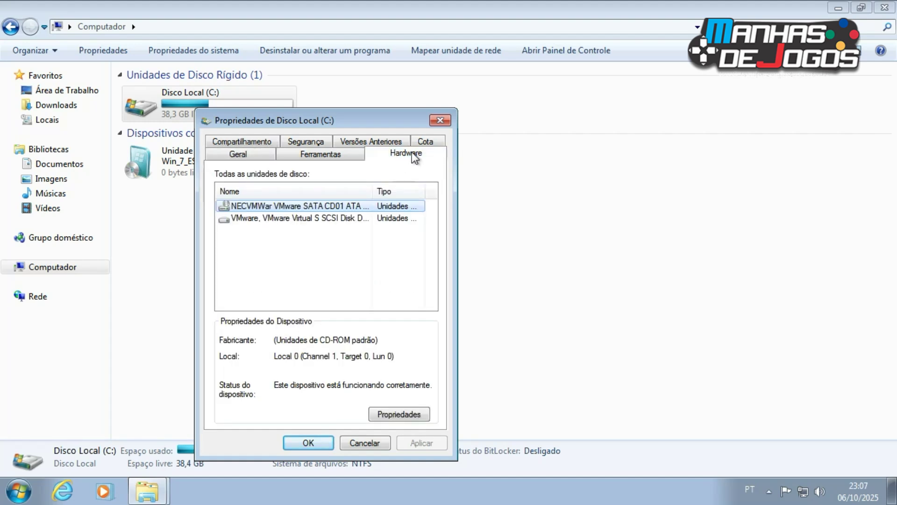
click(439, 122)
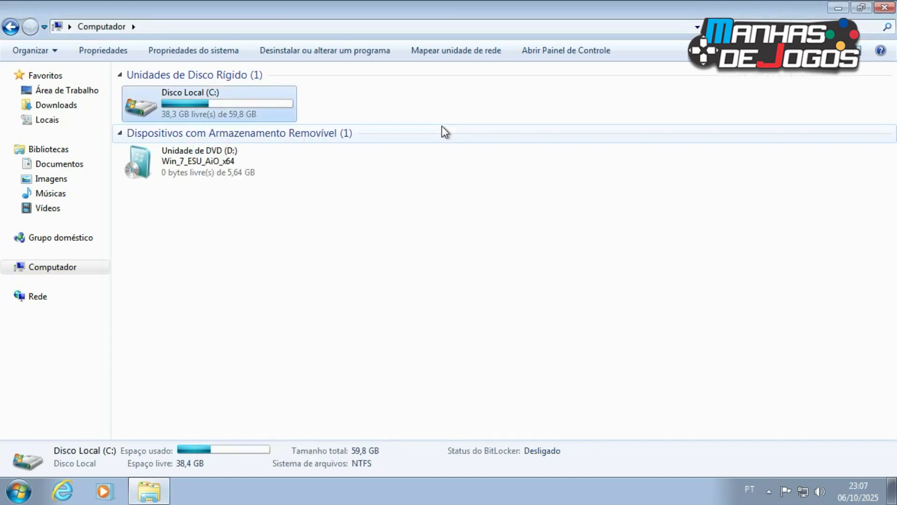
click(886, 10)
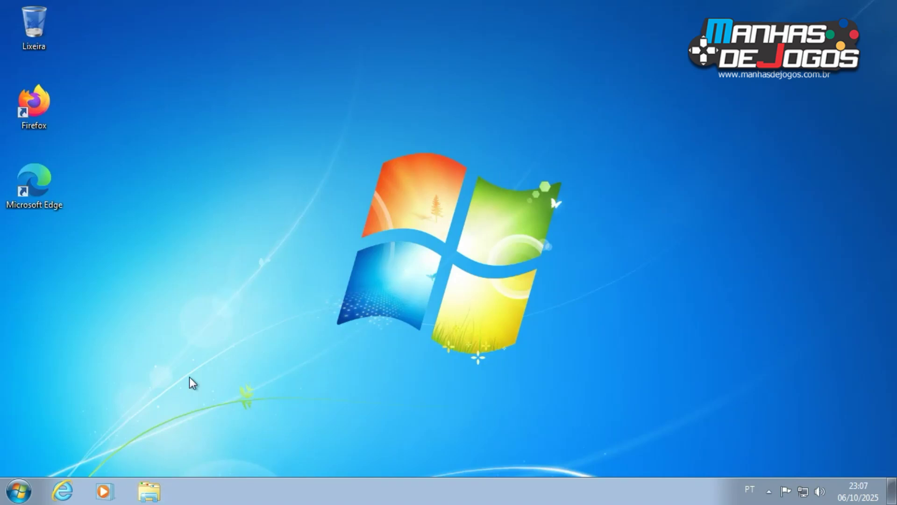
Inspect the computer's system properties and its Device Manager list, and close both windows.
click(18, 489)
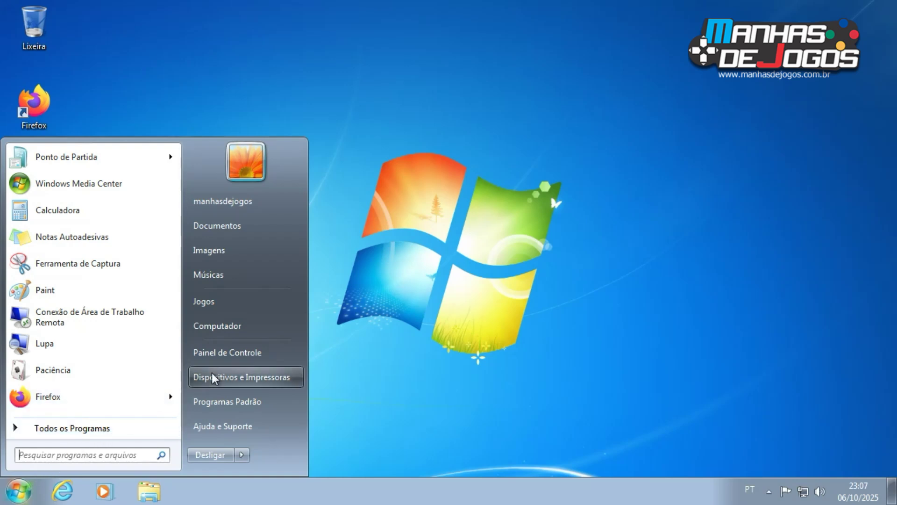
click(227, 327)
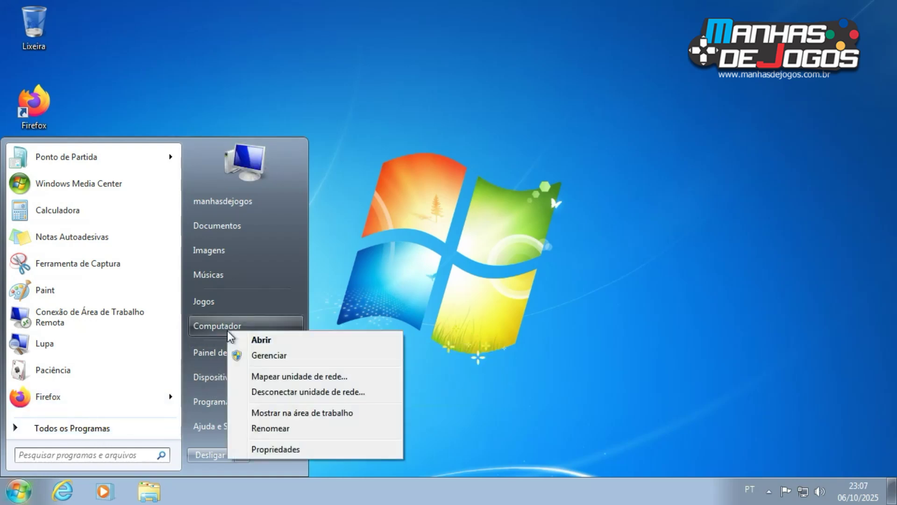
click(289, 449)
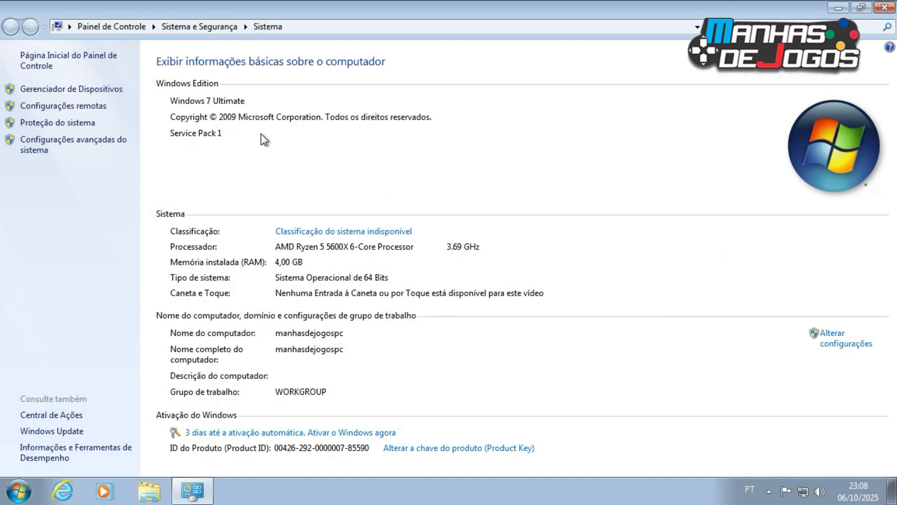
click(52, 91)
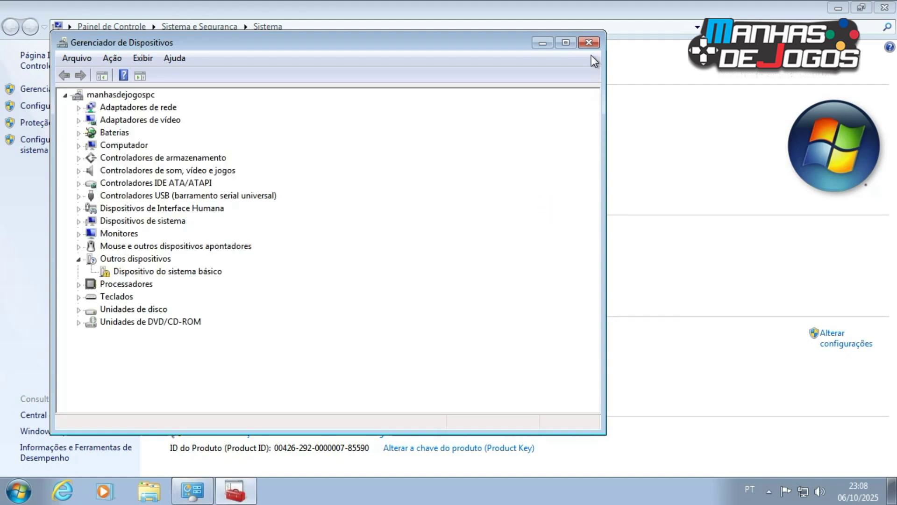
click(589, 43)
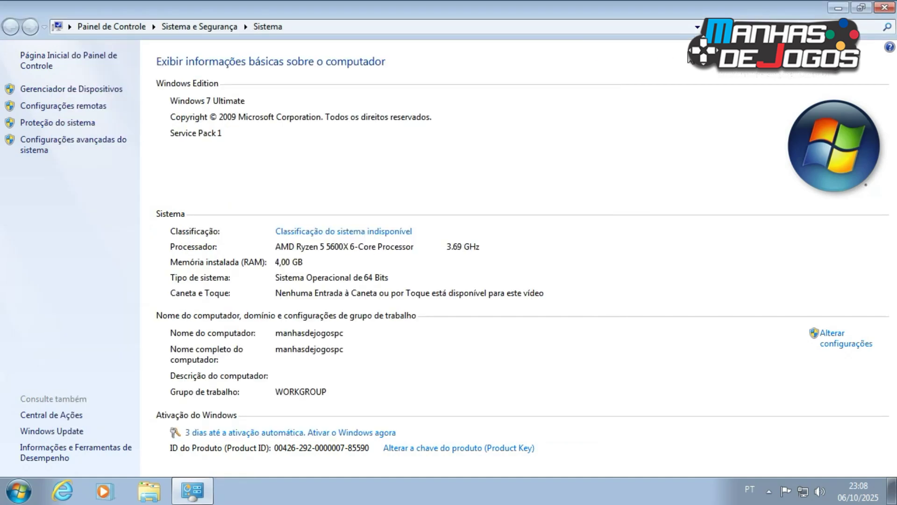
click(883, 8)
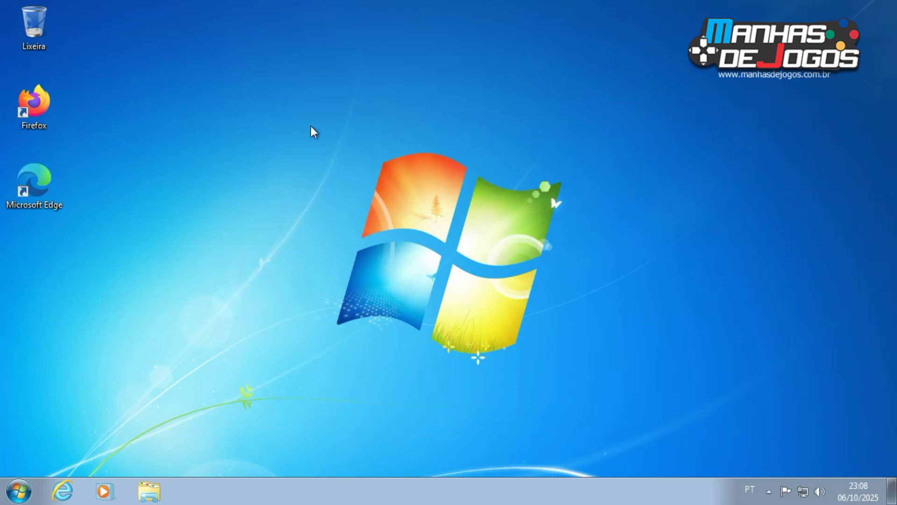
Apply the Brasil Aero theme in the Personalização settings, preview its wallpaper on the desktop, and close the settings window.
right_click(280, 126)
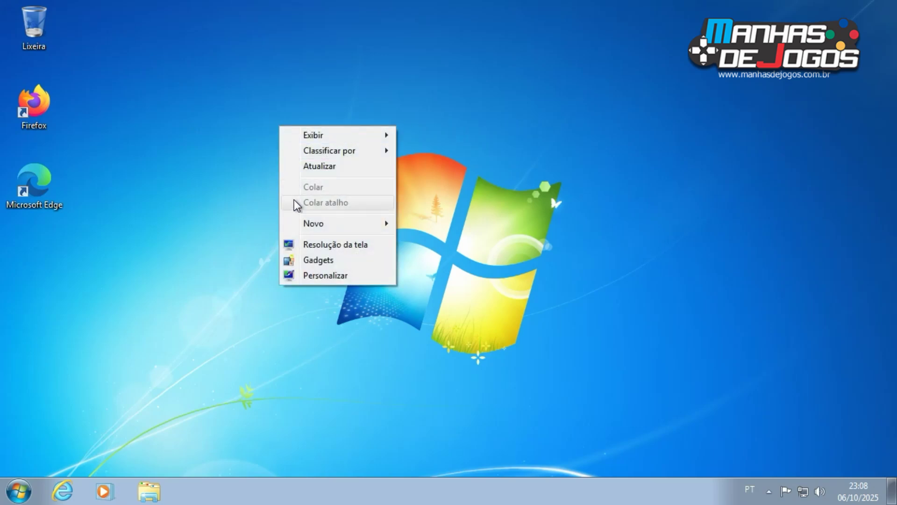
click(319, 277)
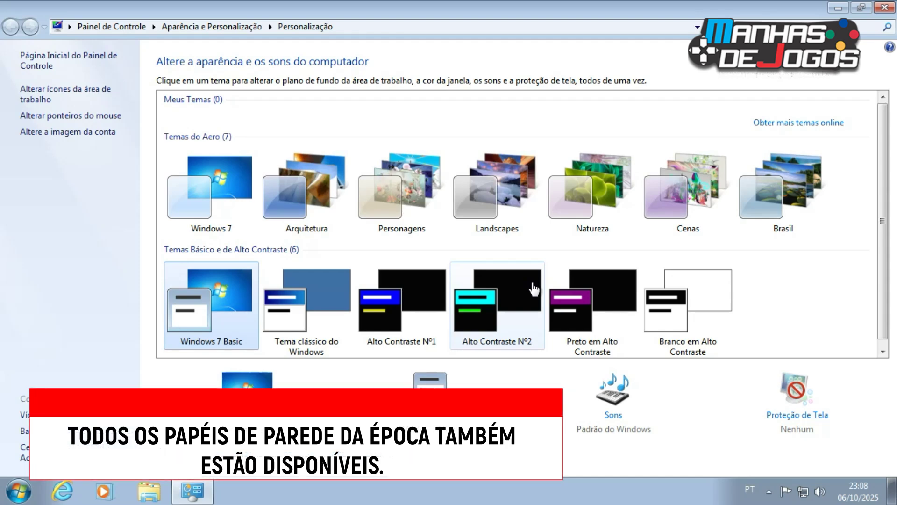
click(755, 200)
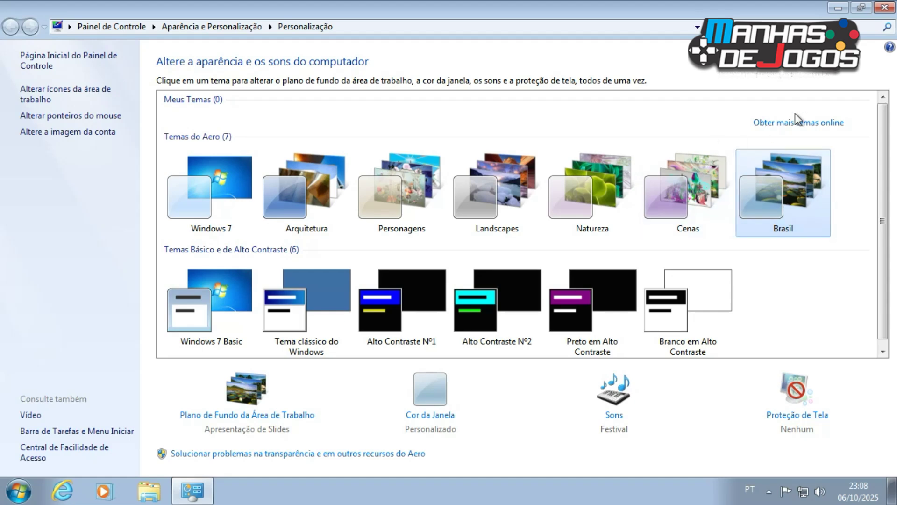
click(838, 8)
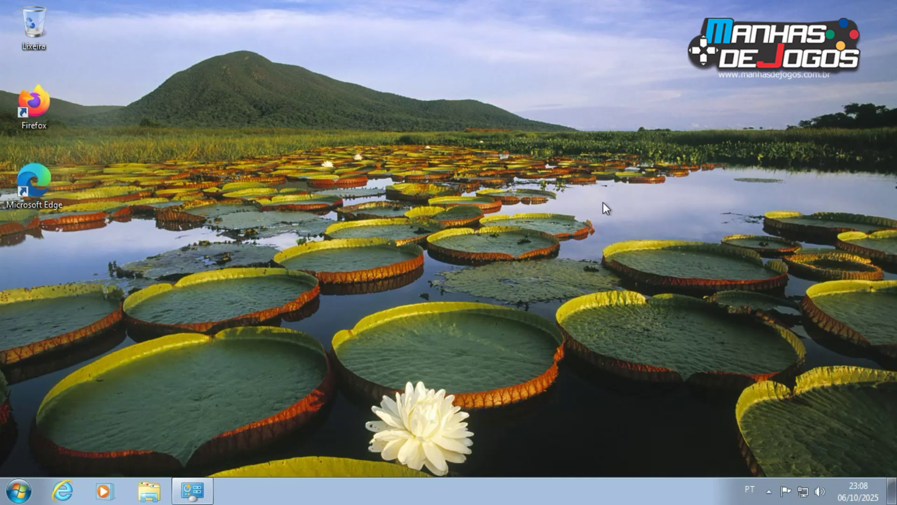
click(198, 489)
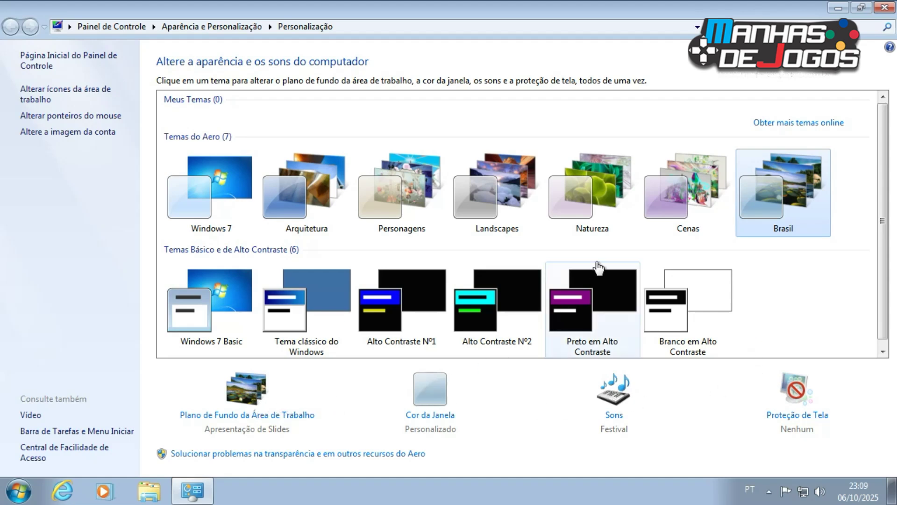
click(886, 9)
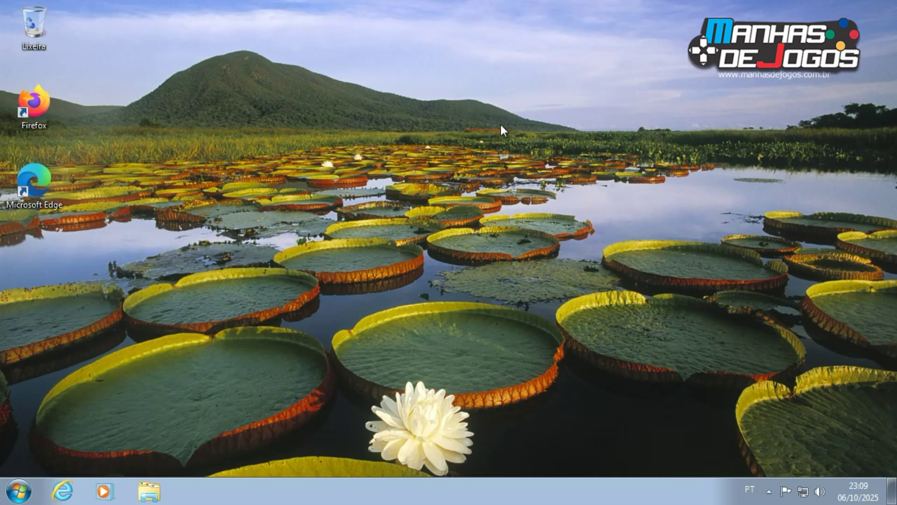
Place the Tempo gadget on the right side of the desktop and close the gadget gallery.
right_click(299, 158)
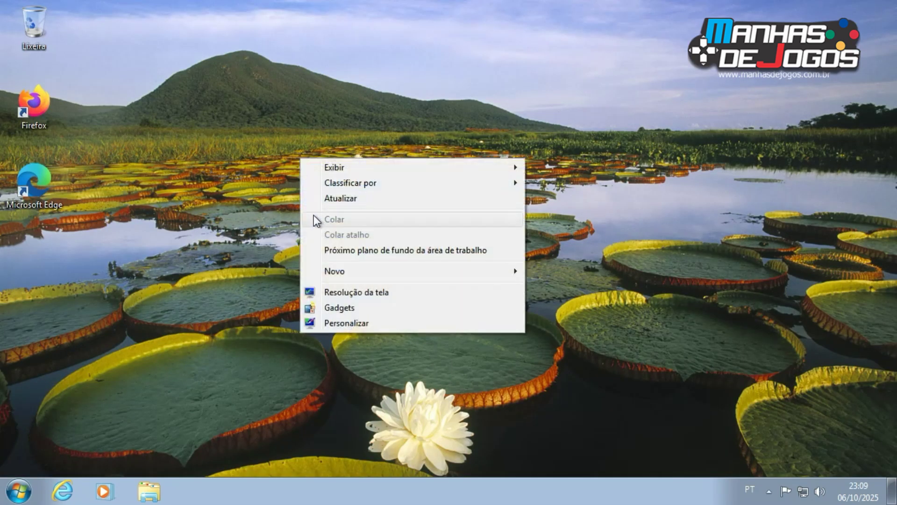
click(337, 309)
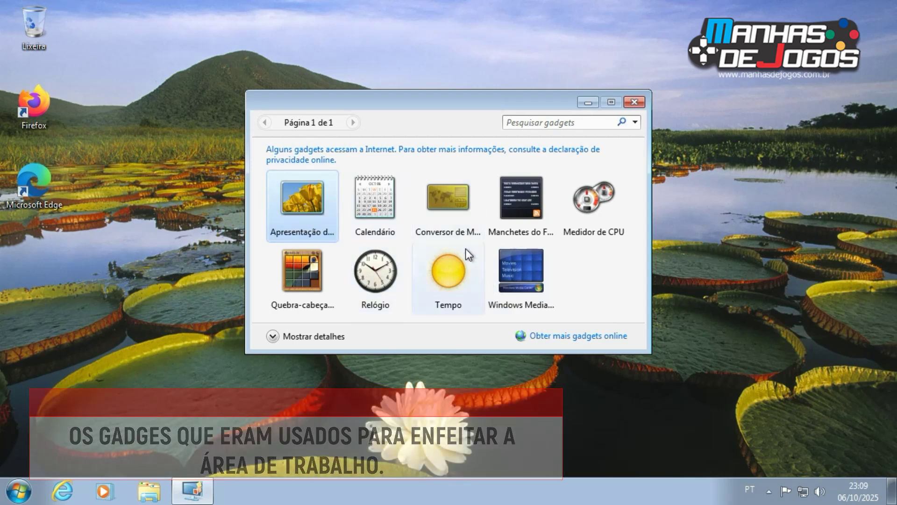
click(447, 278)
drag(449, 278, 800, 288)
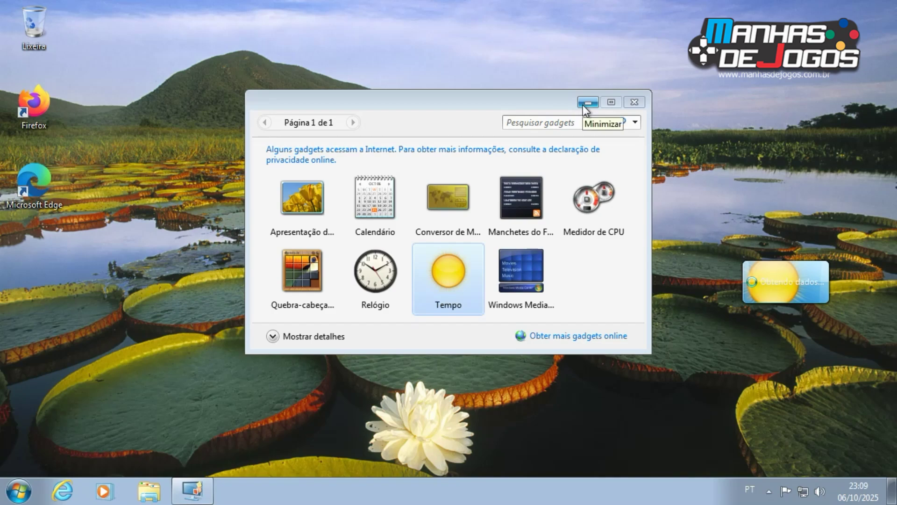
click(635, 102)
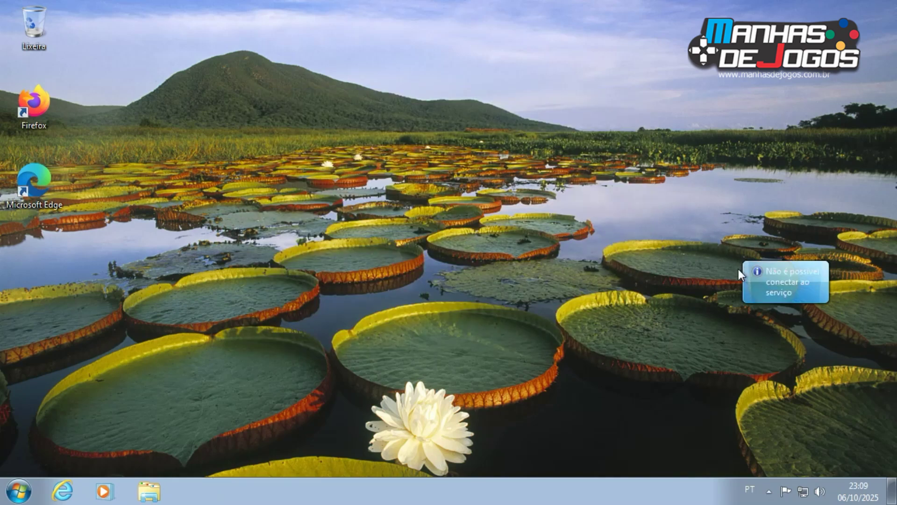
Try the location search in the Tempo gadget's options, cancel the options, and remove the gadget from the desktop.
mouse_move(750, 264)
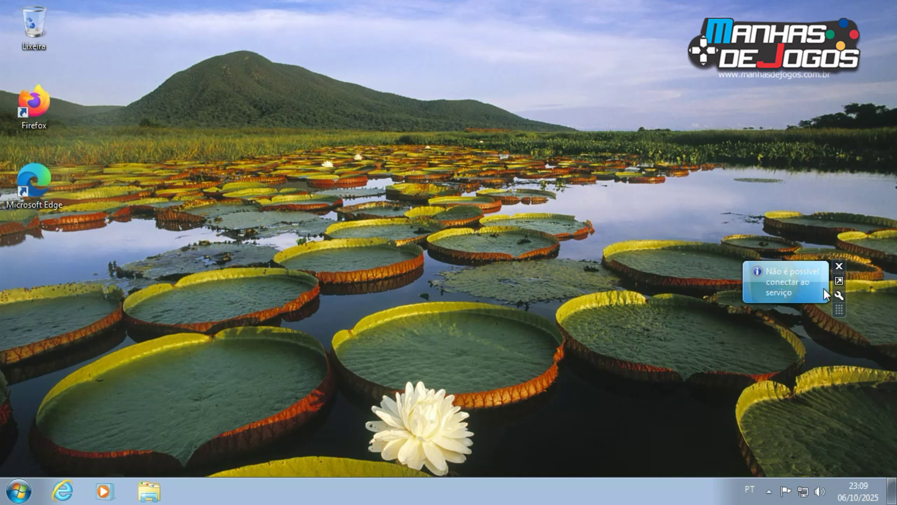
click(838, 294)
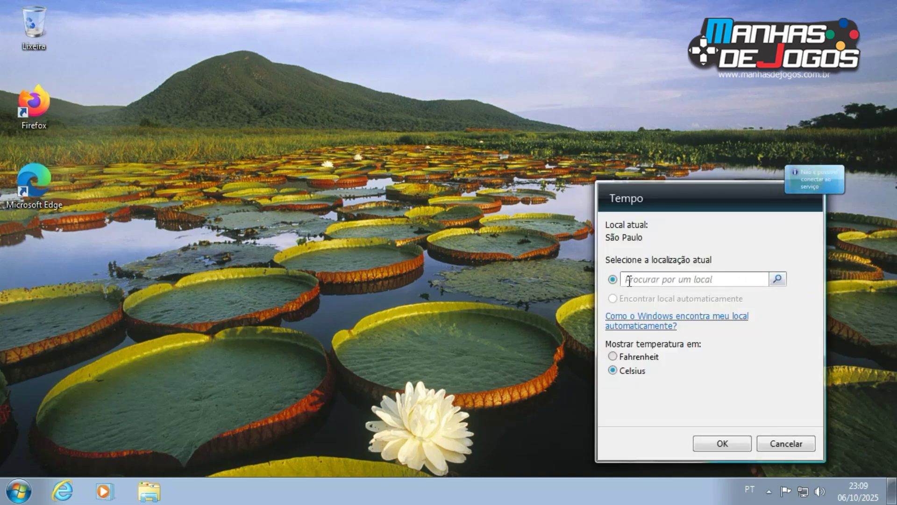
click(778, 279)
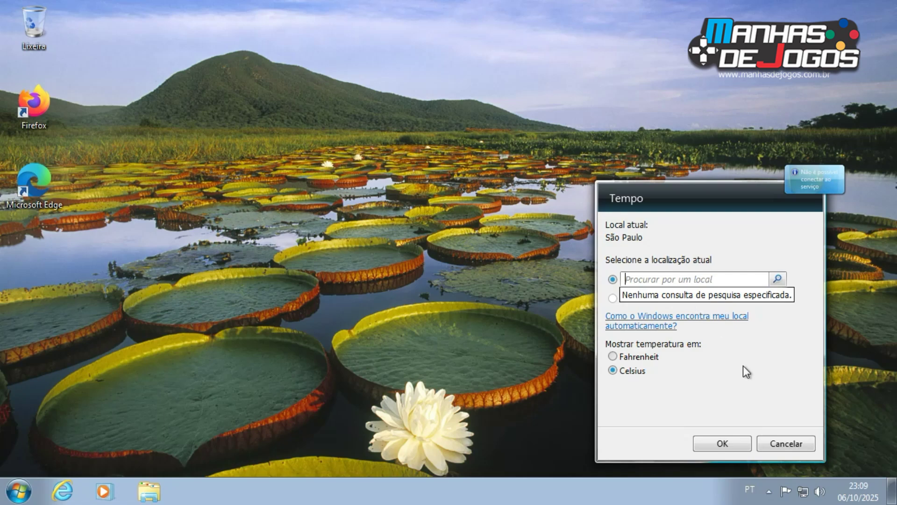
click(787, 447)
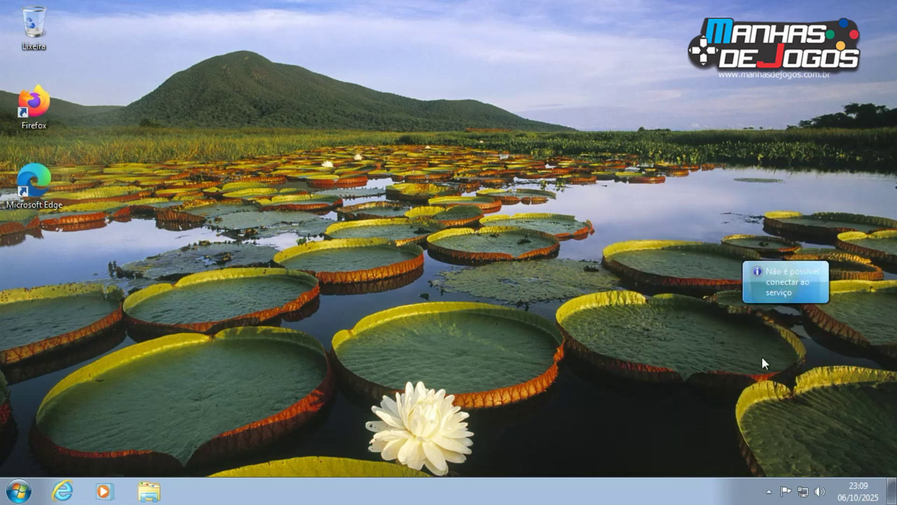
mouse_move(762, 292)
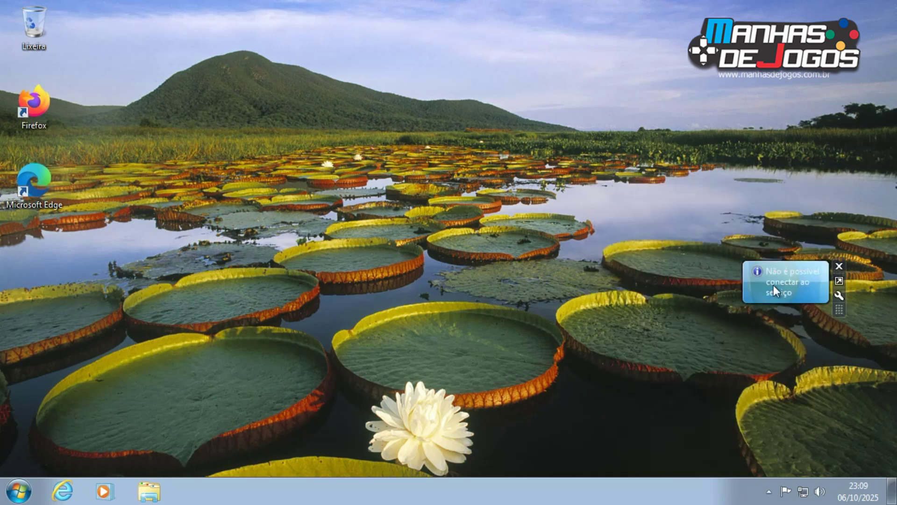
click(838, 266)
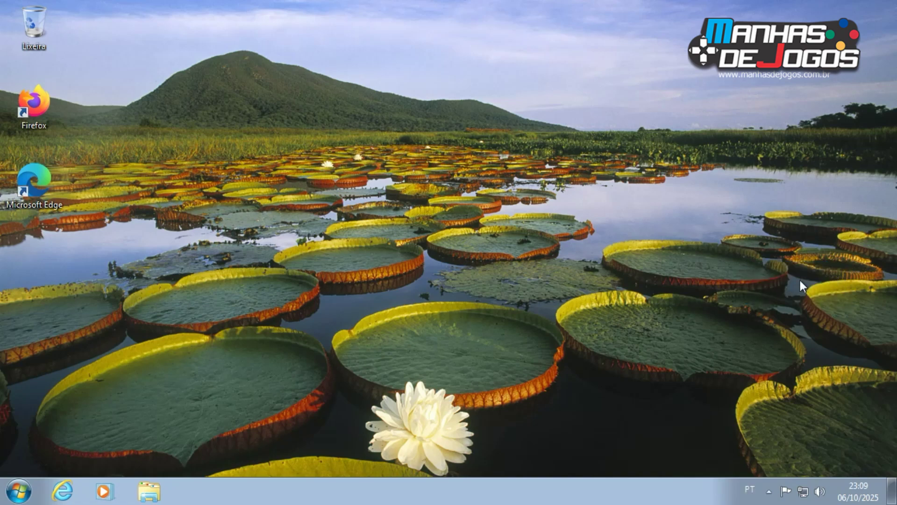
Place the Medidor de CPU gadget in the desktop's upper-right corner, close the gadget gallery, and enlarge the gadget.
right_click(319, 216)
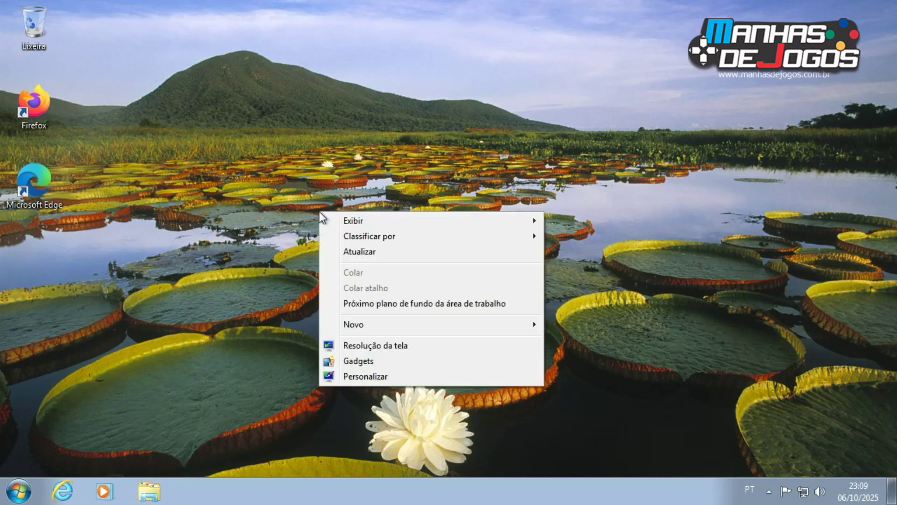
click(356, 361)
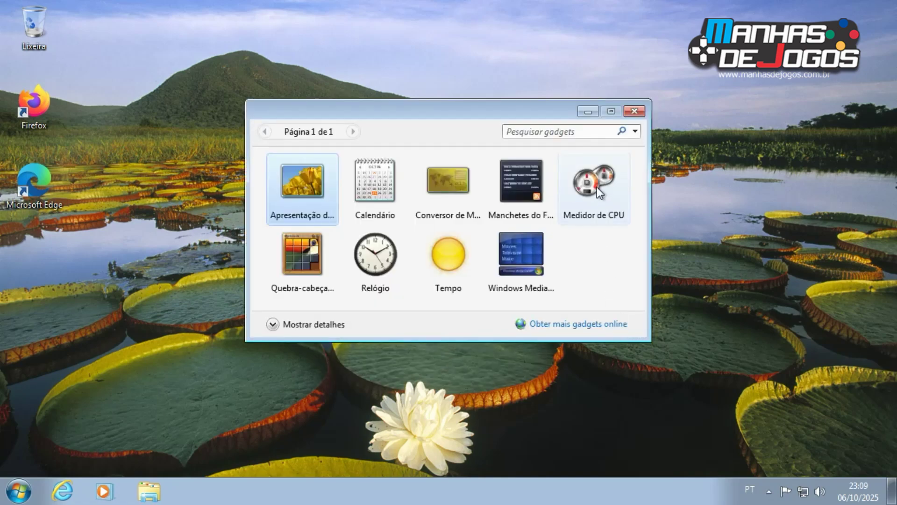
drag(596, 187, 777, 225)
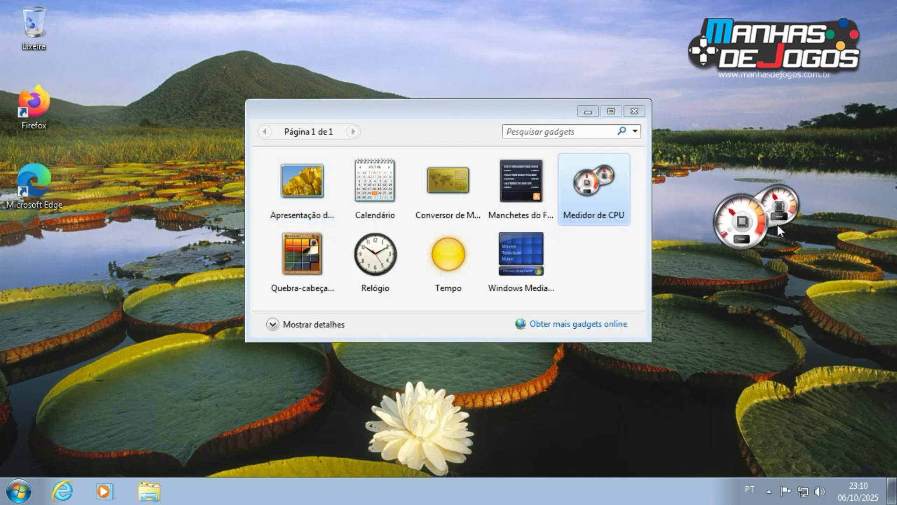
mouse_move(735, 240)
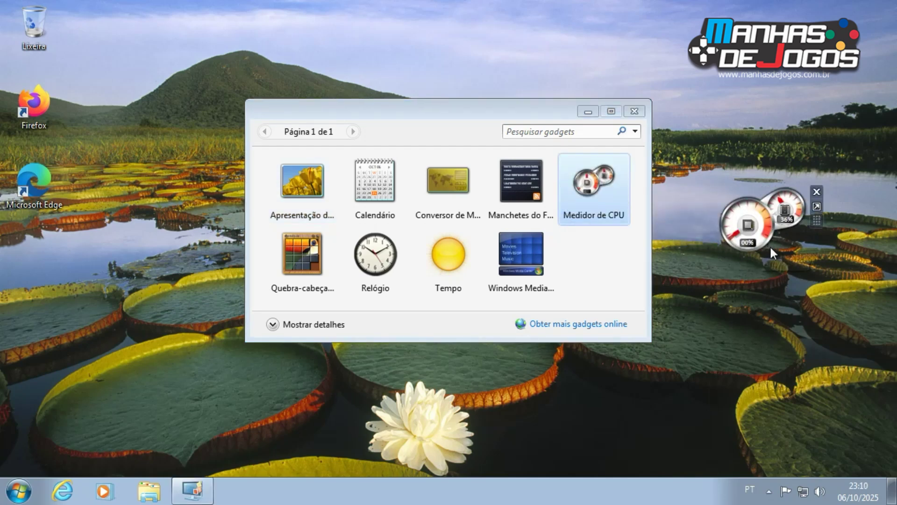
drag(758, 225, 802, 44)
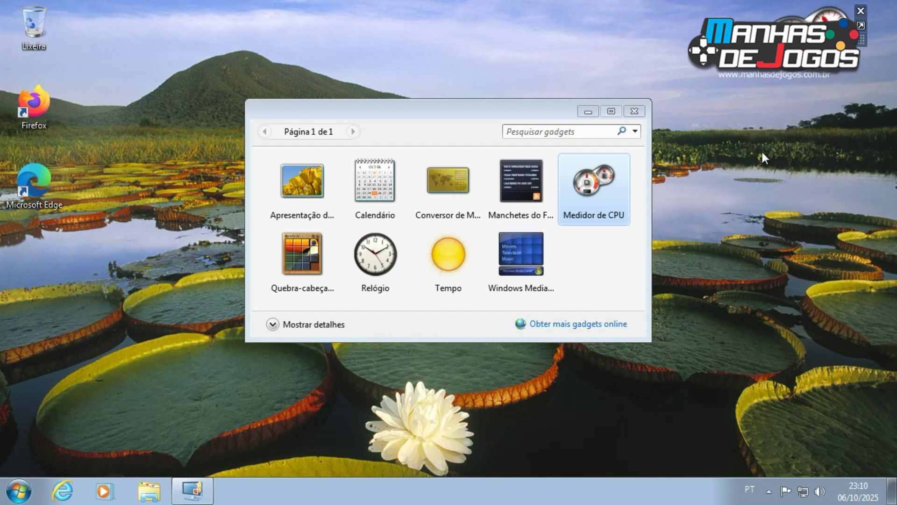
click(633, 114)
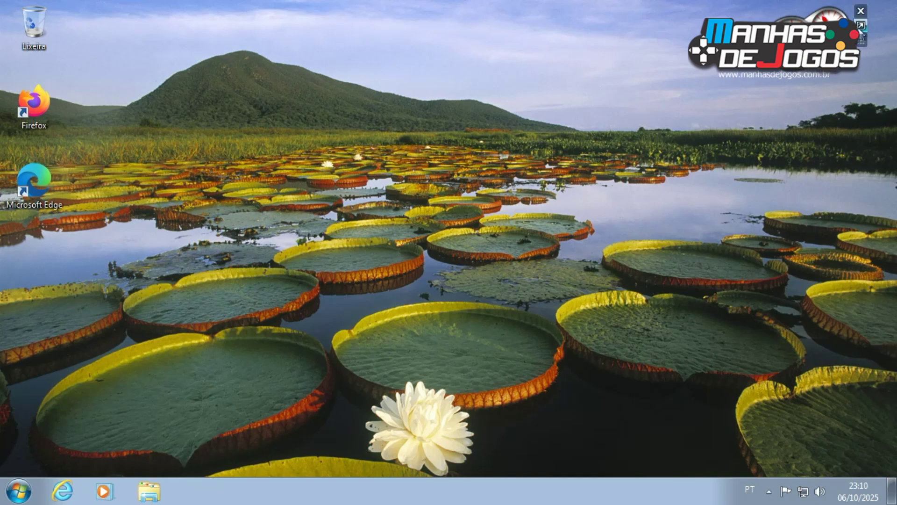
click(861, 25)
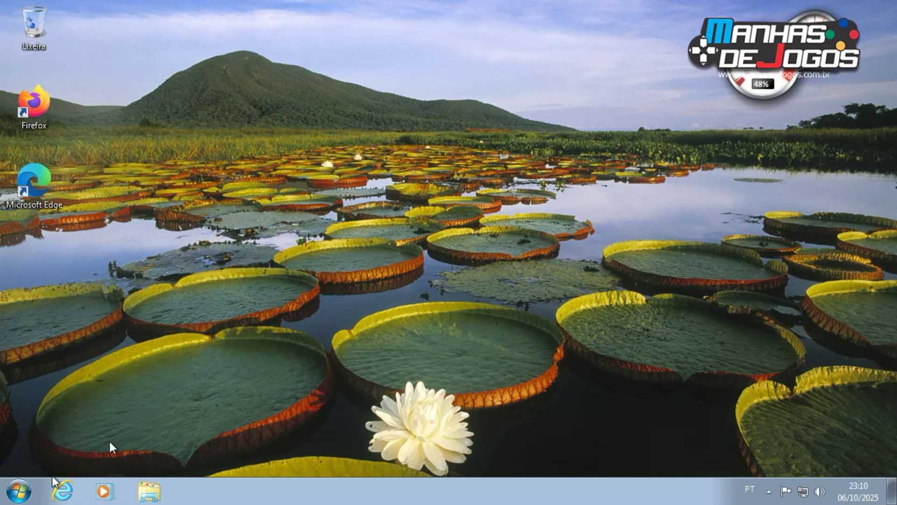
Start Paint, shift its window aside, test the brush and eraser on the canvas, and clear the whole drawing.
click(25, 494)
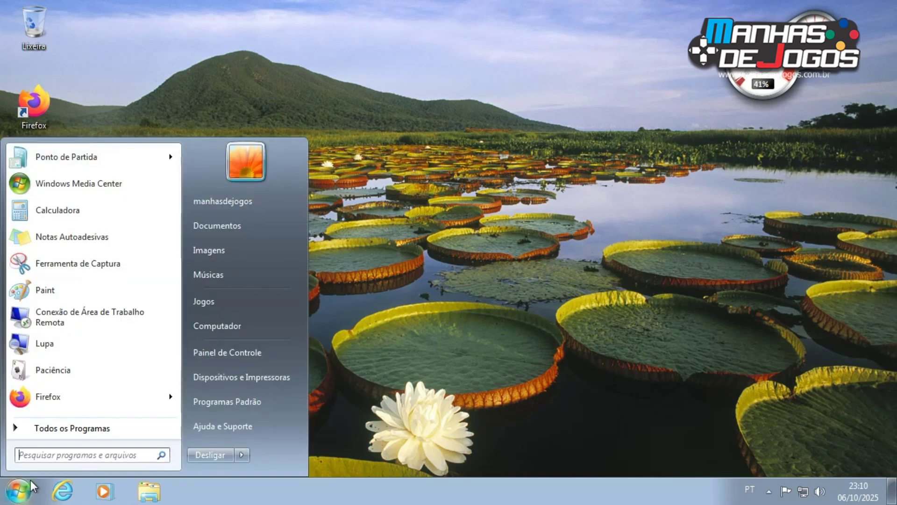
click(63, 295)
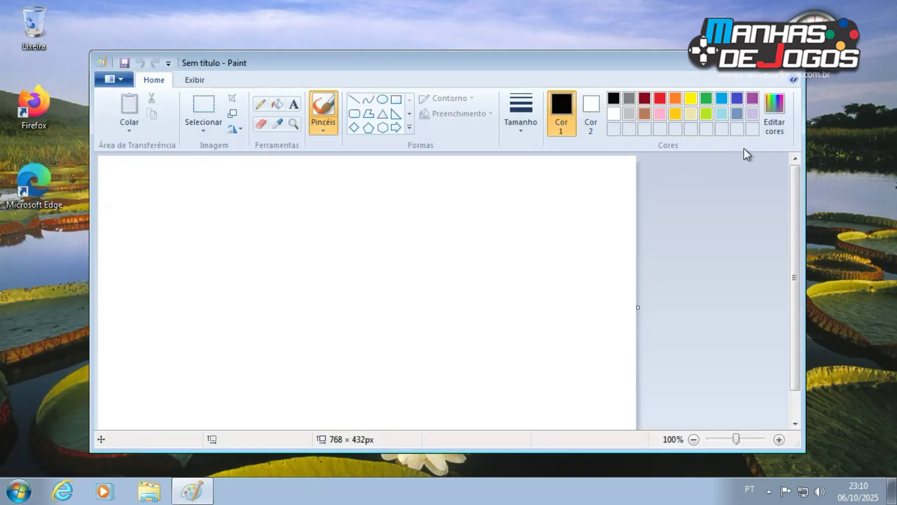
mouse_move(638, 63)
mouse_down()
mouse_move(546, 63)
mouse_move(559, 63)
mouse_up()
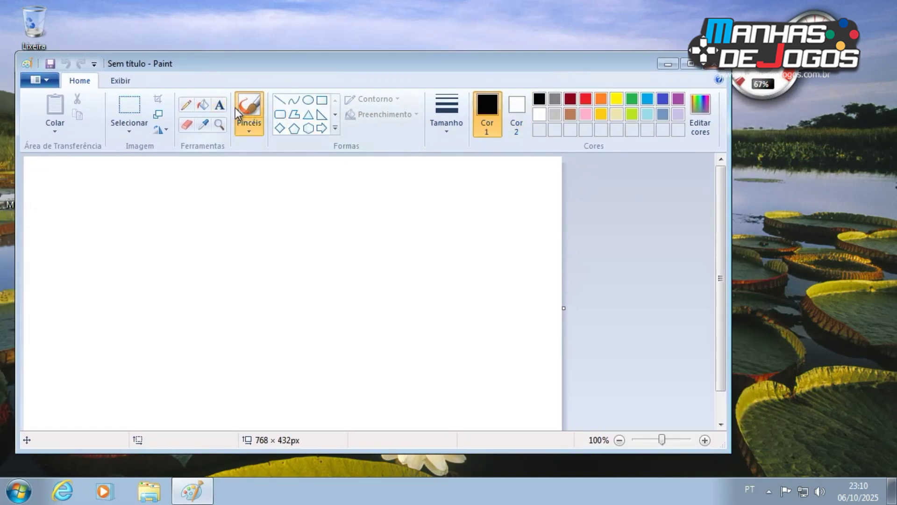
mouse_move(245, 222)
mouse_down()
mouse_move(221, 243)
mouse_move(228, 255)
mouse_move(316, 255)
mouse_move(311, 286)
mouse_move(245, 364)
mouse_move(147, 200)
mouse_move(339, 403)
mouse_up()
click(186, 124)
mouse_move(192, 197)
mouse_down()
mouse_move(332, 215)
mouse_move(155, 200)
mouse_up()
key(ctrl+a)
right_click(260, 195)
click(287, 296)
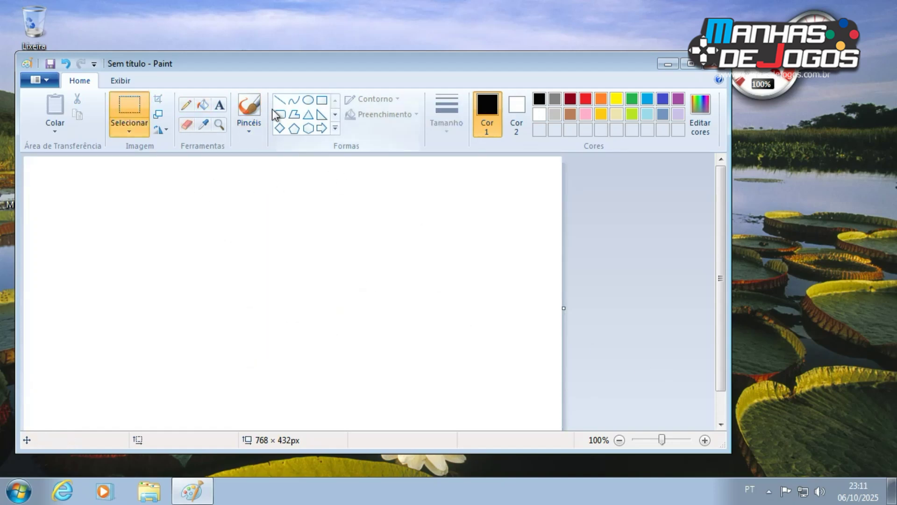
Paint two thick, wavy black strokes across the canvas with another brush, and close Paint without saving.
click(249, 124)
click(307, 178)
mouse_move(25, 304)
mouse_down()
mouse_move(361, 304)
mouse_move(561, 367)
mouse_up()
mouse_move(369, 294)
mouse_down()
mouse_move(343, 300)
mouse_move(26, 262)
mouse_up()
click(715, 64)
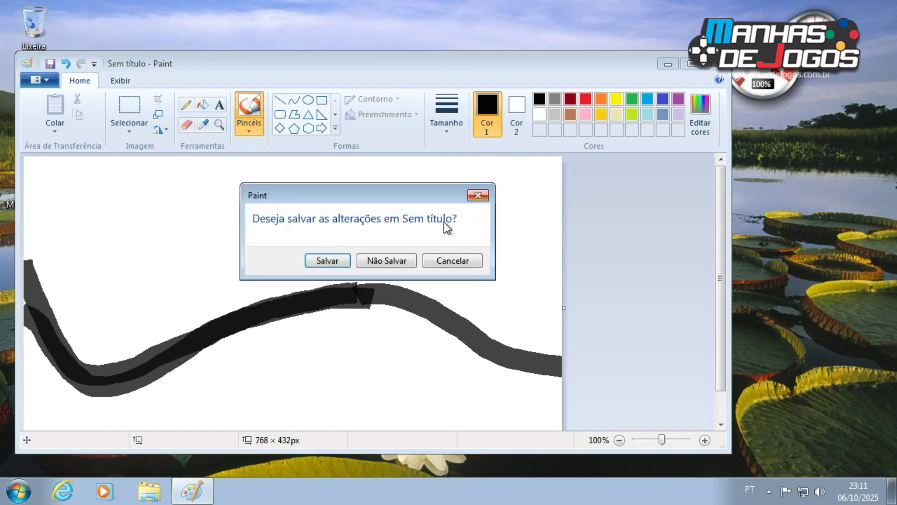
click(385, 261)
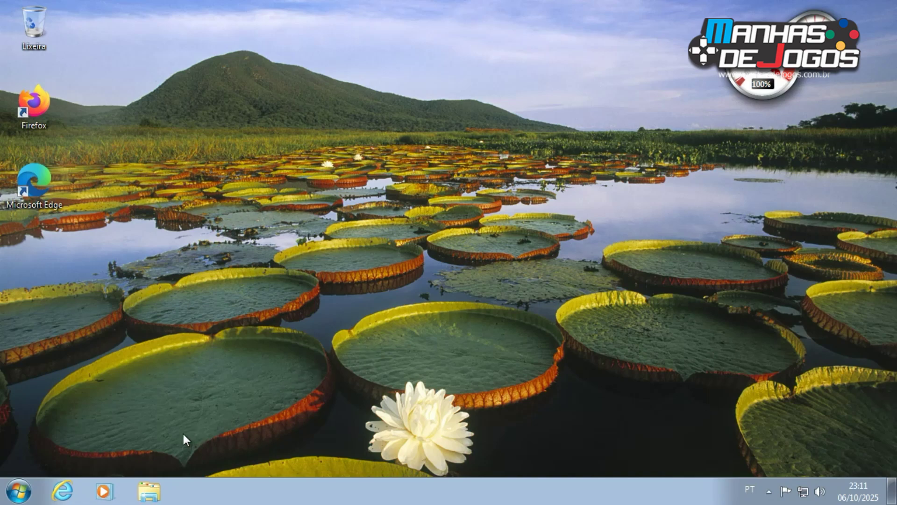
View the music library in Windows Media Player, close the player, and look over the list of all installed programs.
click(113, 492)
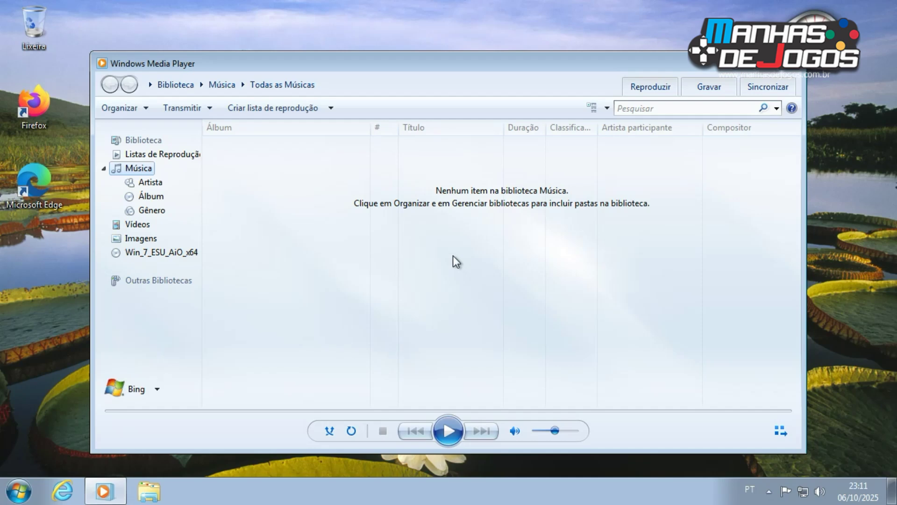
click(785, 67)
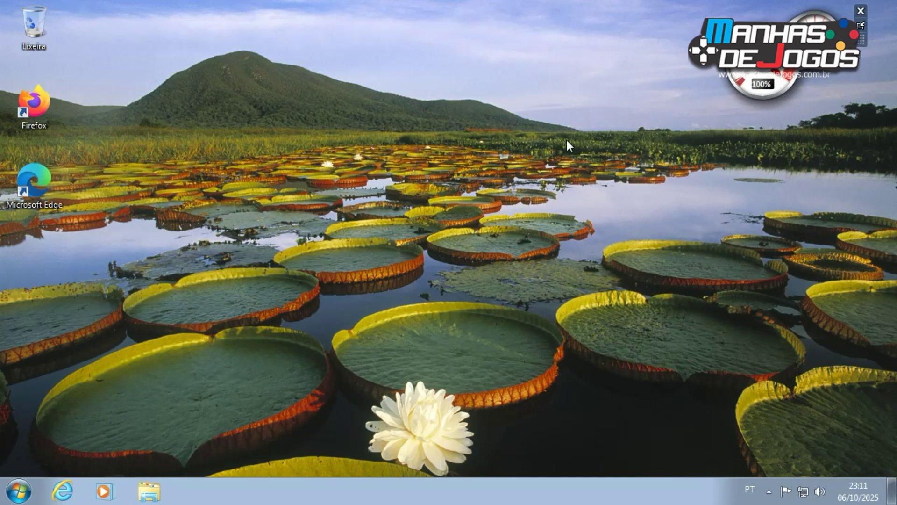
click(19, 493)
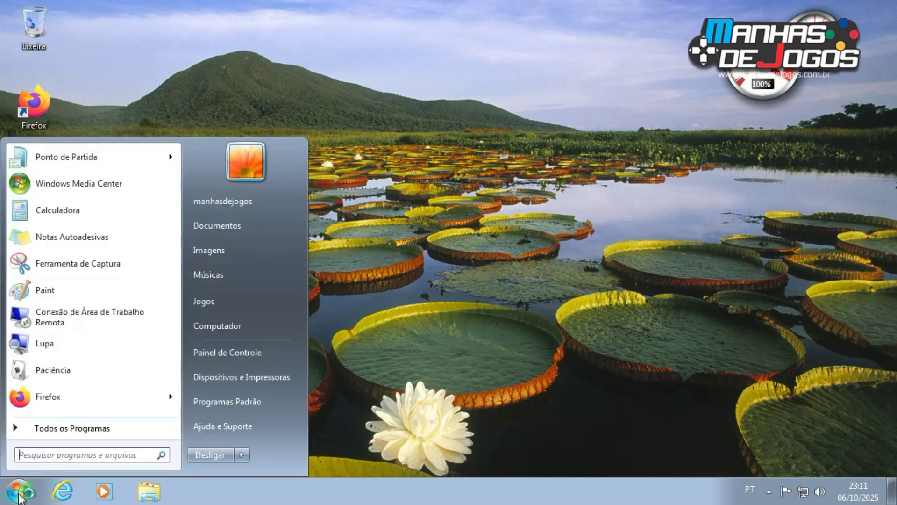
click(77, 429)
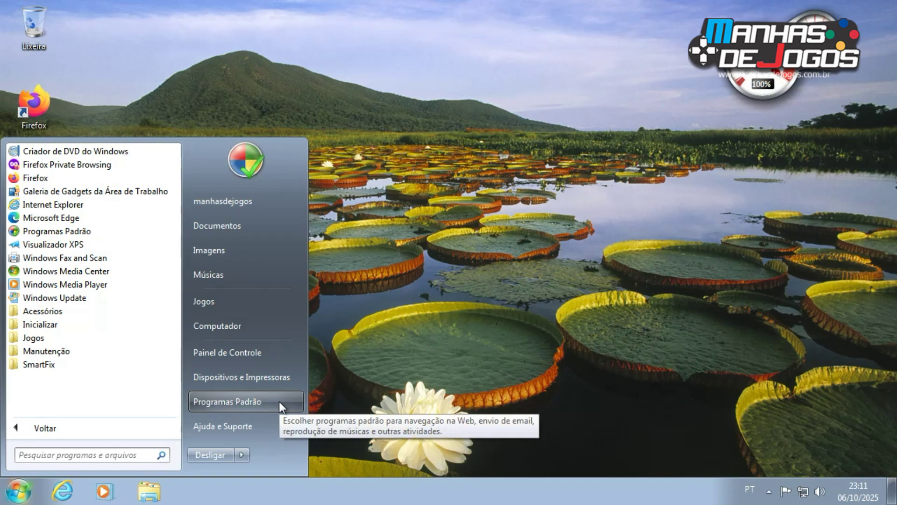
click(447, 232)
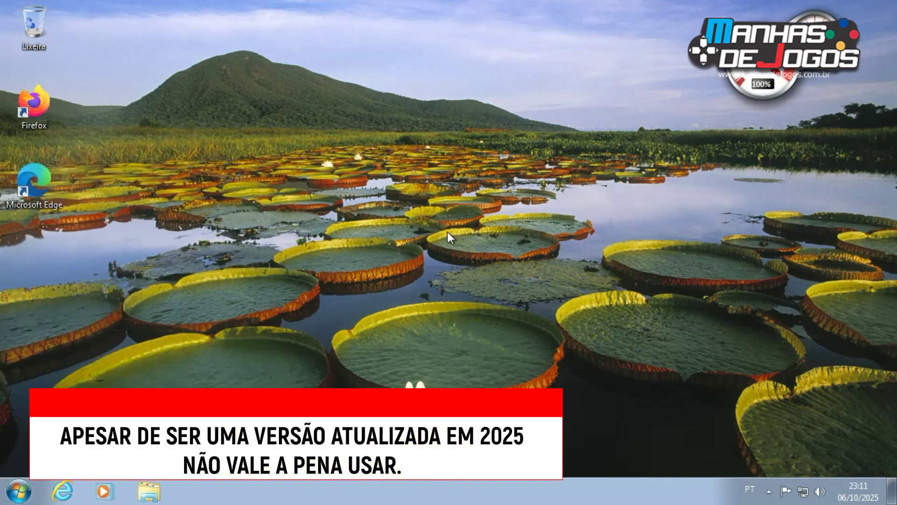